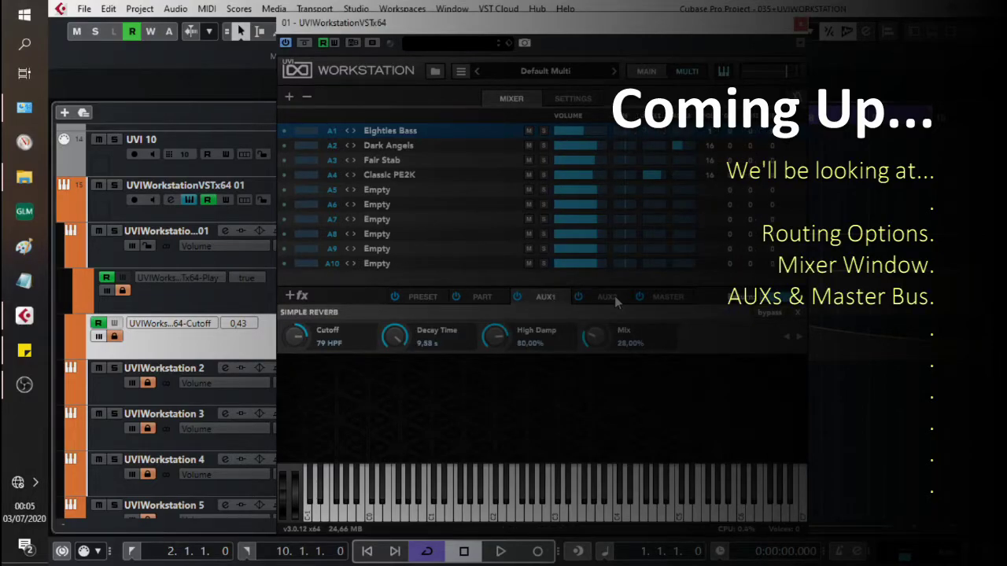
# Review the AUX2 and master bus effects, then view part 2 Dark Angels and part 3 Fair Stab.
pyautogui.click(619, 301)
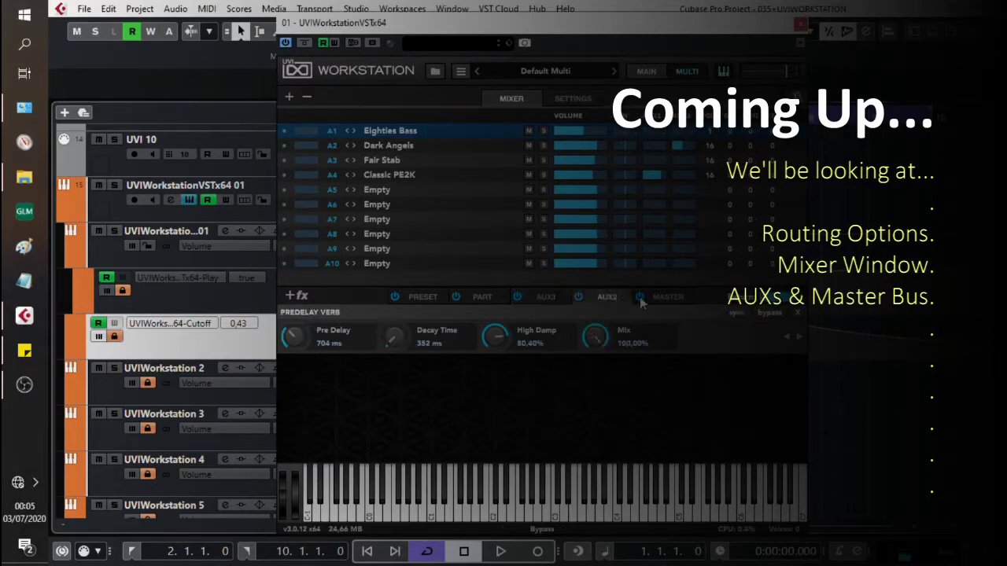
pyautogui.click(666, 299)
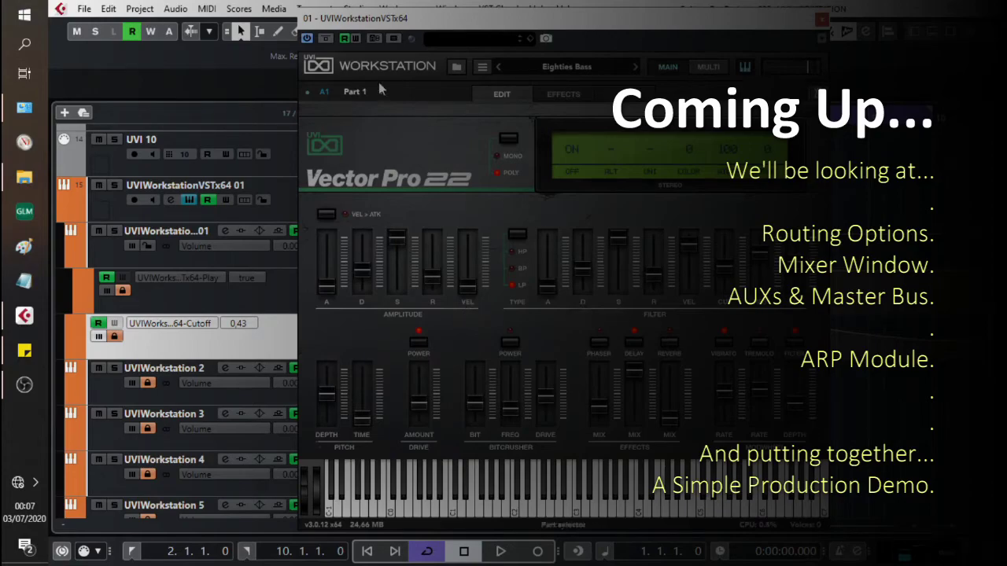
pyautogui.click(380, 93)
pyautogui.click(398, 123)
pyautogui.click(381, 92)
pyautogui.click(408, 138)
pyautogui.click(380, 92)
pyautogui.click(420, 150)
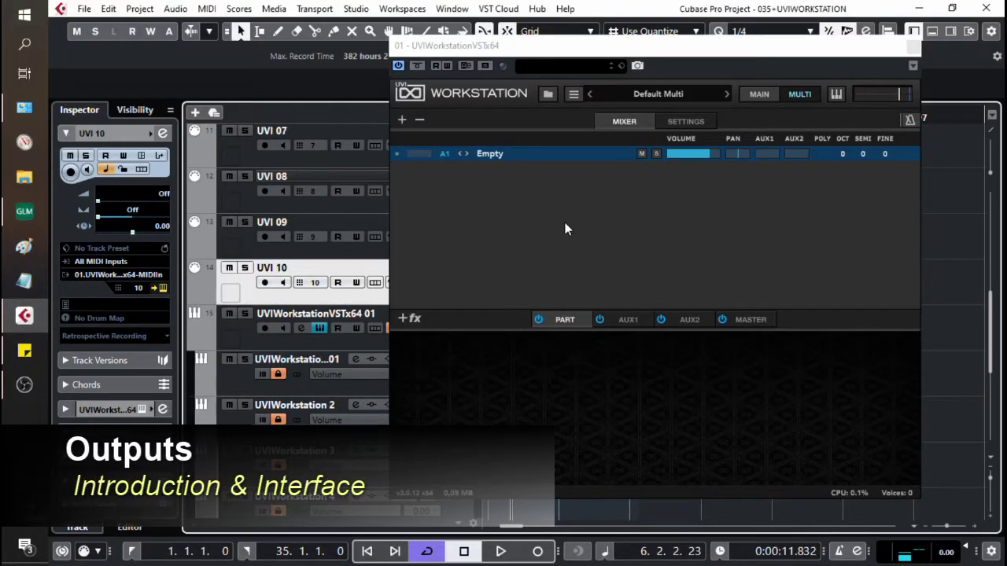
# Show the parts' key range and output settings, and add more empty parts to the multi.
pyautogui.moveTo(563, 50); pyautogui.dragTo(551, 52)
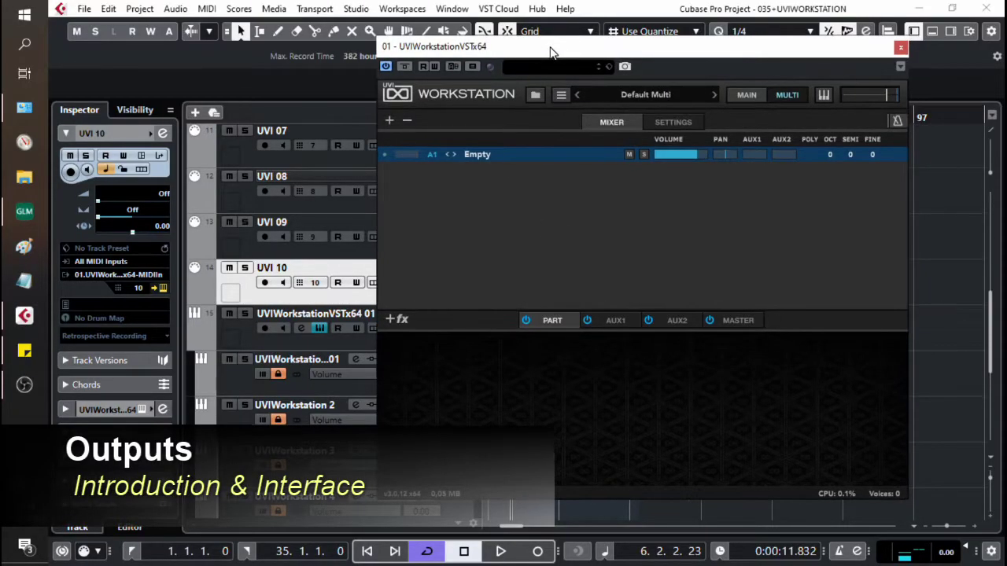
pyautogui.click(685, 125)
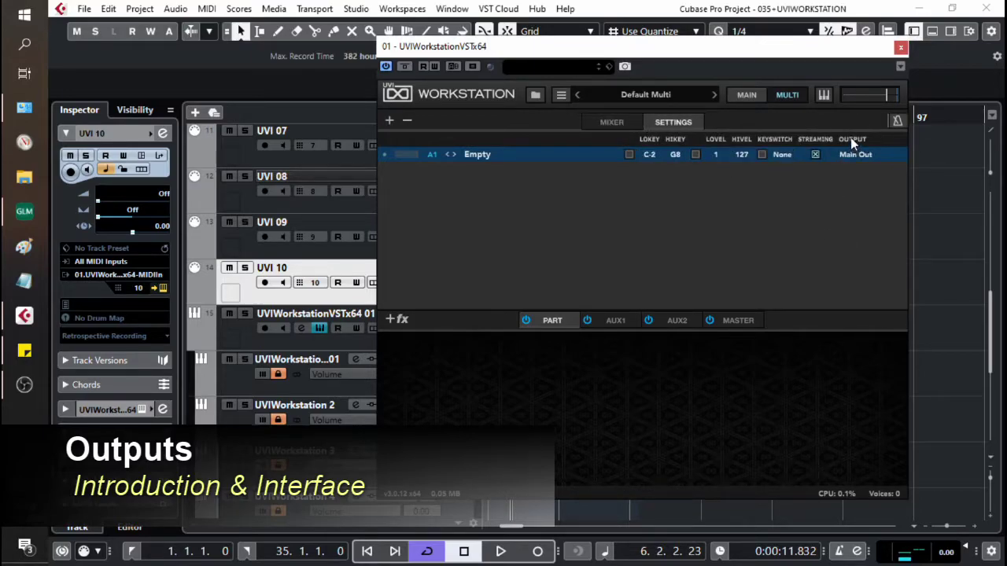
pyautogui.click(390, 121)
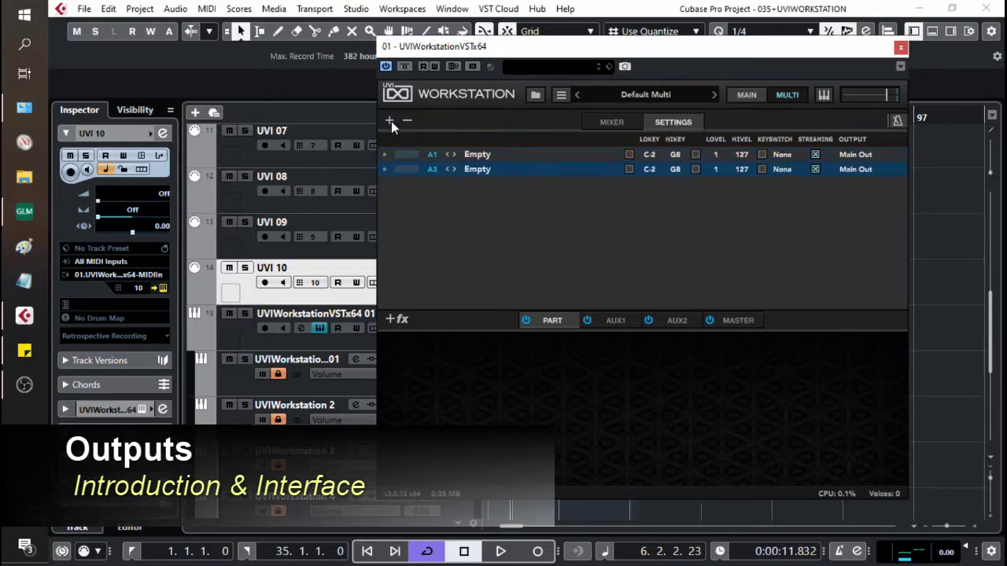
pyautogui.click(390, 120)
pyautogui.click(390, 121)
pyautogui.click(390, 120)
pyautogui.click(389, 120)
pyautogui.click(389, 121)
pyautogui.click(389, 120)
pyautogui.click(390, 120)
pyautogui.click(390, 121)
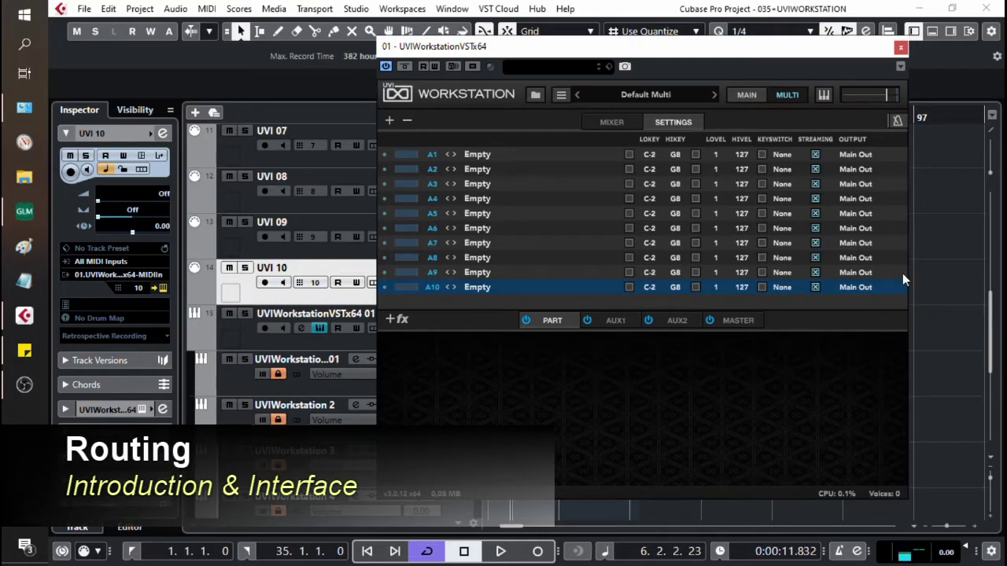
# Route parts A2, A3, A7 and A10 to Out 2, Out 3, Out 7 and Out 10.
pyautogui.click(863, 170)
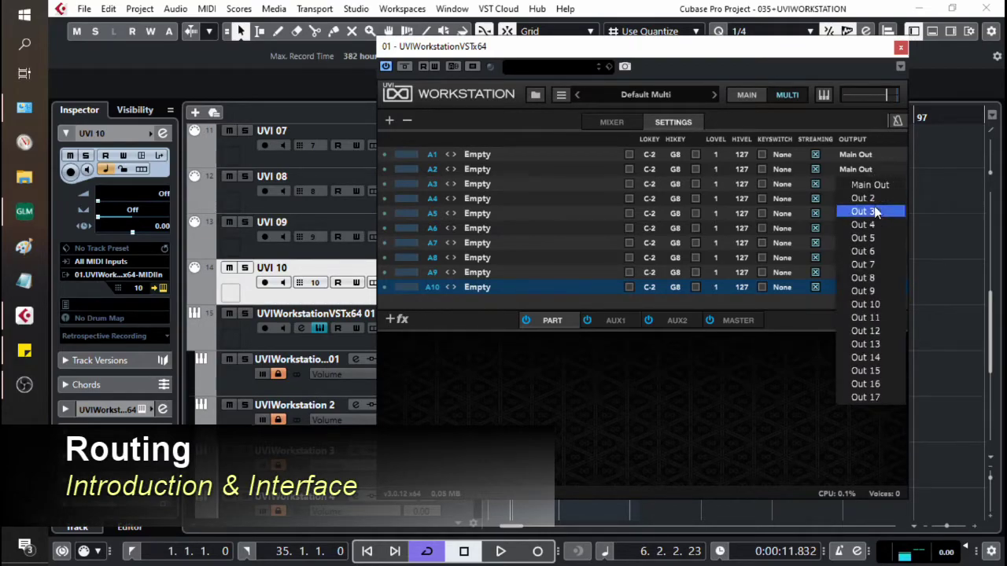
pyautogui.click(878, 198)
pyautogui.click(864, 186)
pyautogui.click(875, 226)
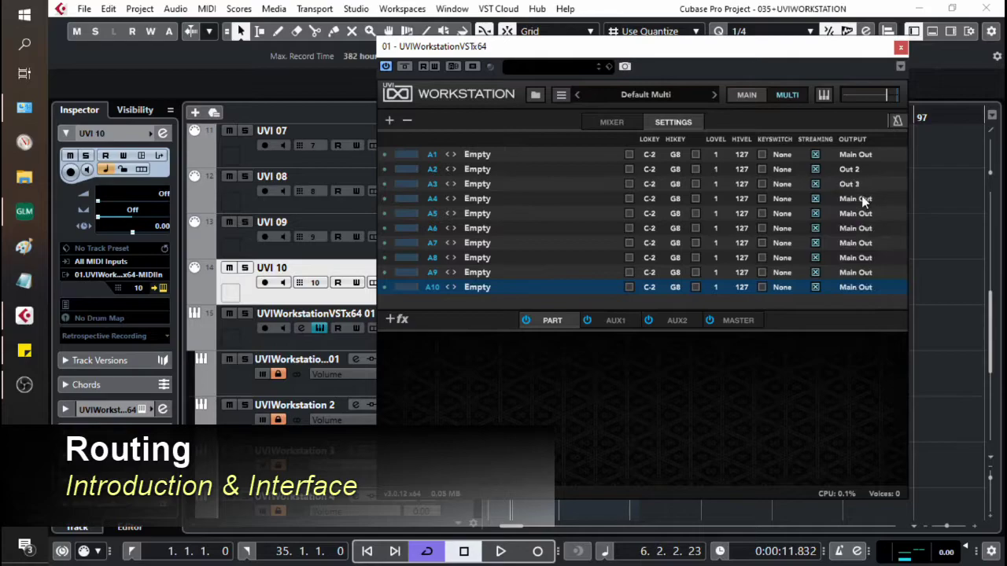
pyautogui.click(855, 242)
pyautogui.click(865, 340)
pyautogui.click(856, 257)
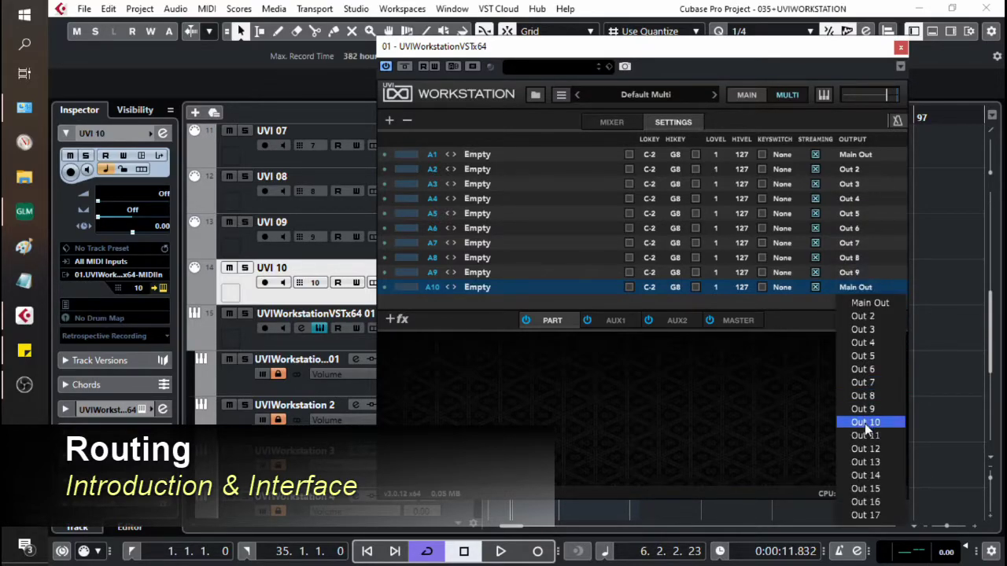
pyautogui.click(866, 422)
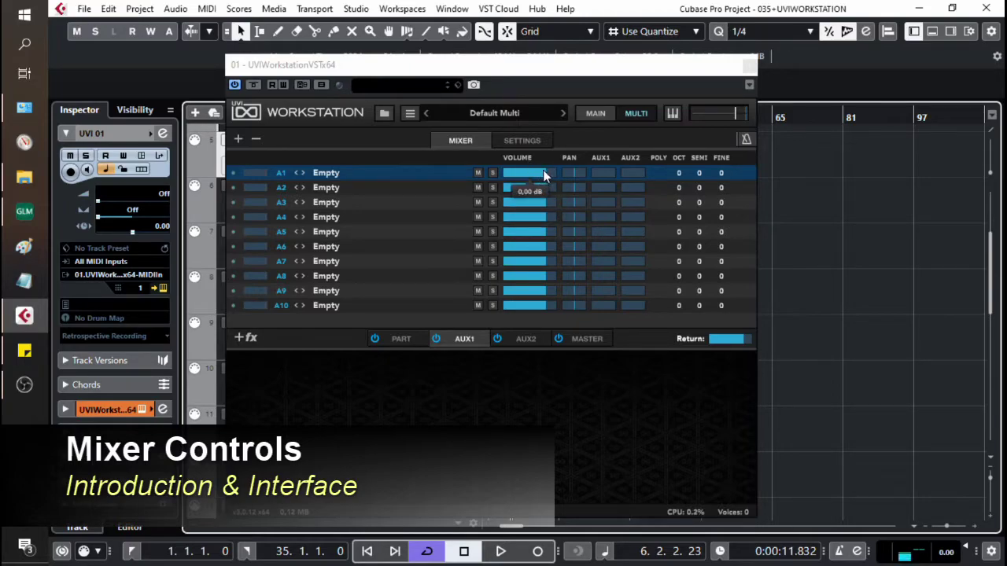
# Lower part A1's volume, then set it back to exactly 0 dB.
pyautogui.moveTo(541, 173); pyautogui.dragTo(521, 173)
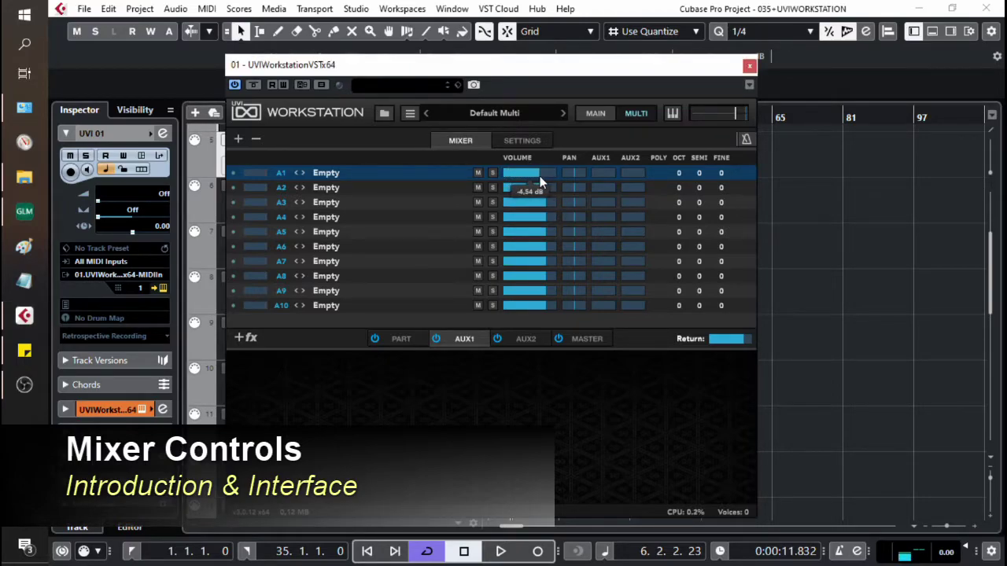
pyautogui.doubleClick(540, 180)
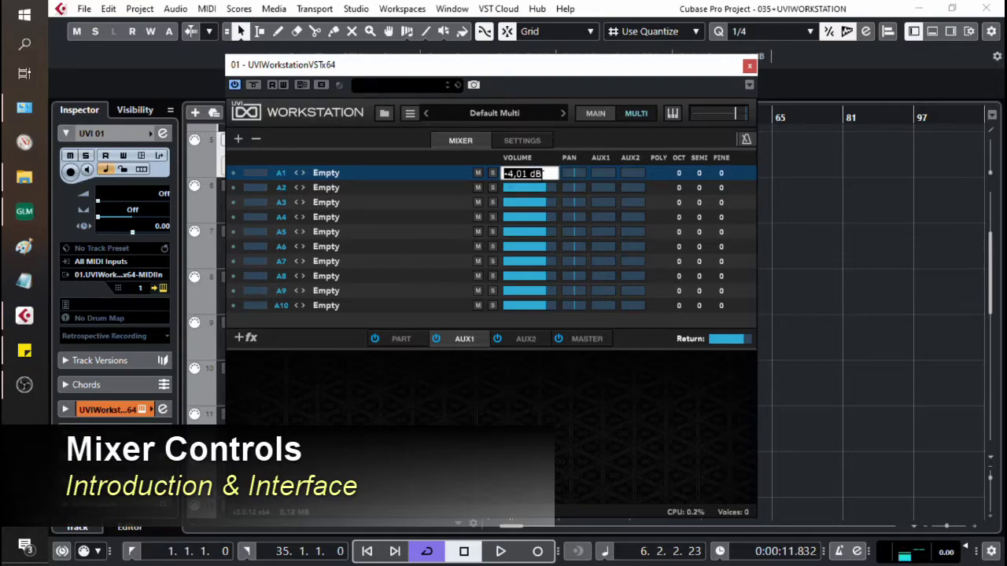
pyautogui.write('0')
pyautogui.press('Return')
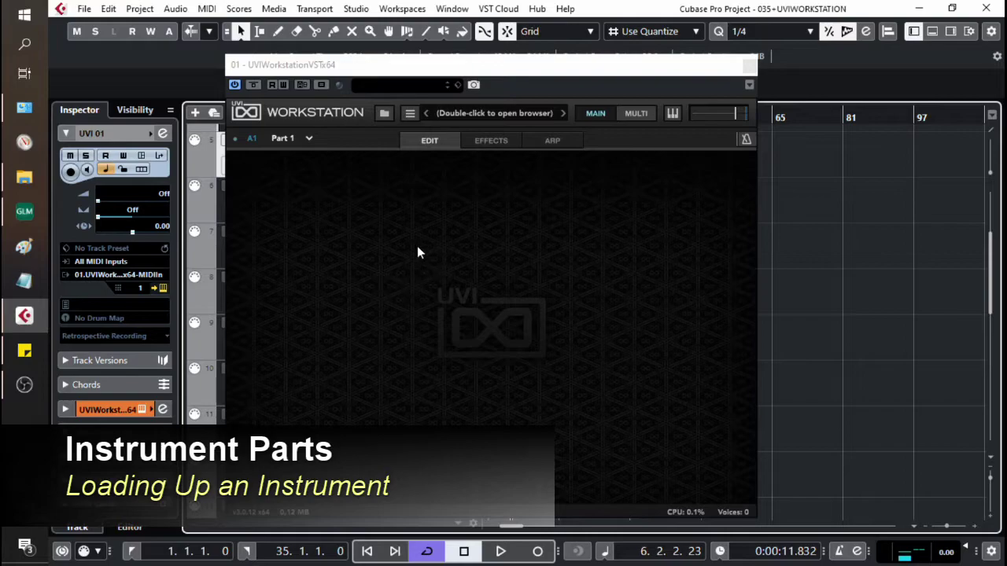
# Load Vector Pro 22's Eighties Bass preset into Part 1 from the preset browser.
pyautogui.click(309, 137)
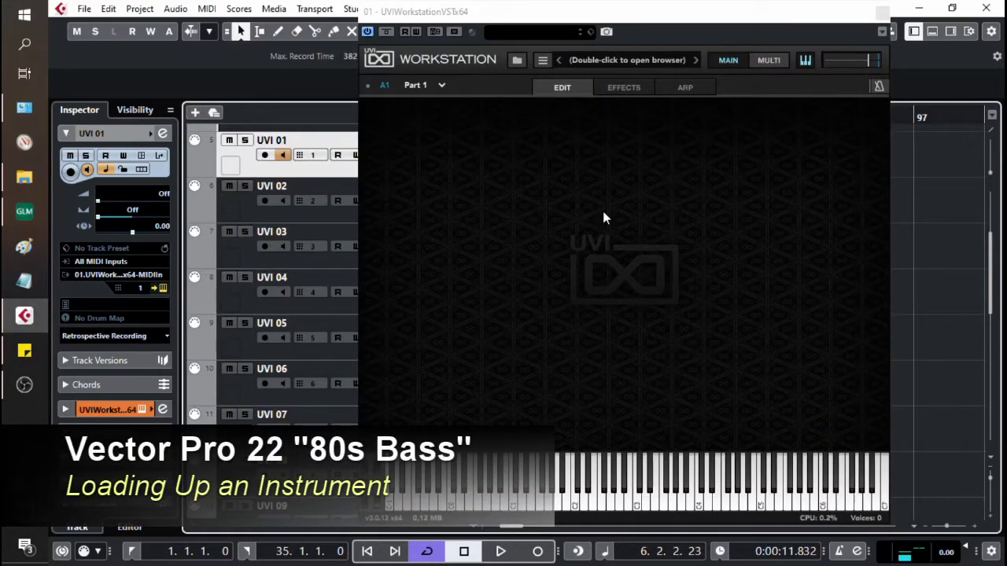
pyautogui.doubleClick(600, 62)
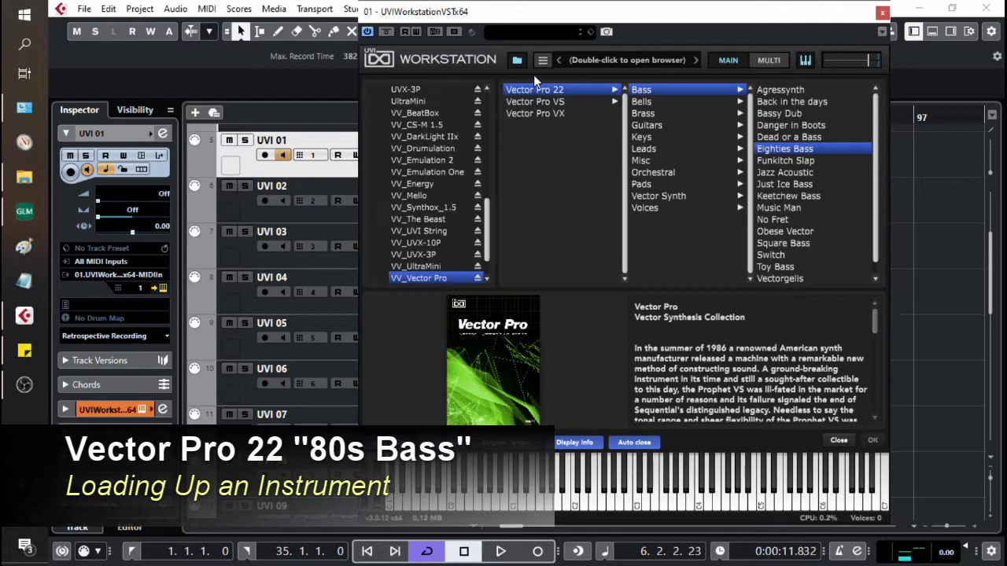
pyautogui.doubleClick(780, 150)
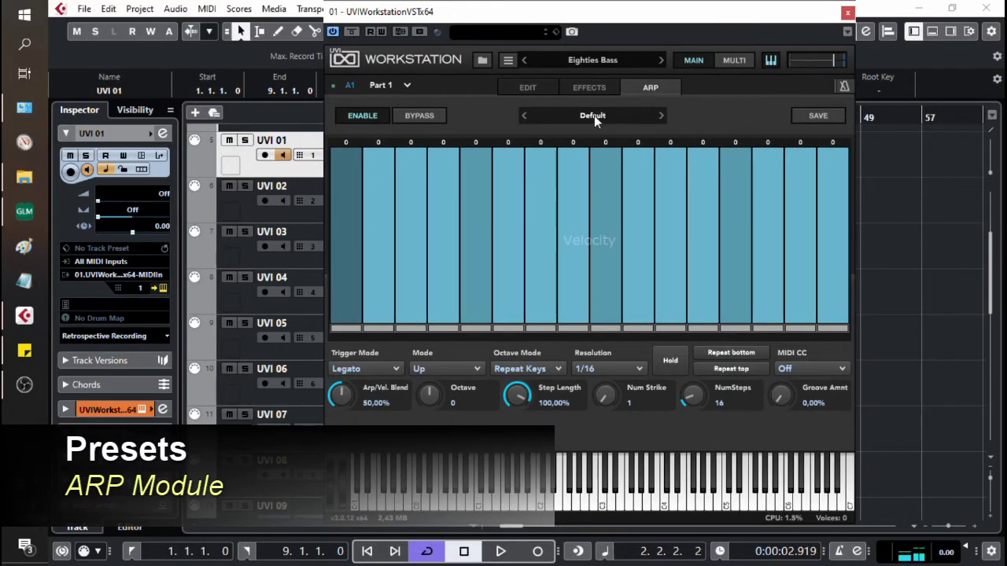
# Load the Basic UpDown arpeggiator preset and audition it.
pyautogui.click(594, 115)
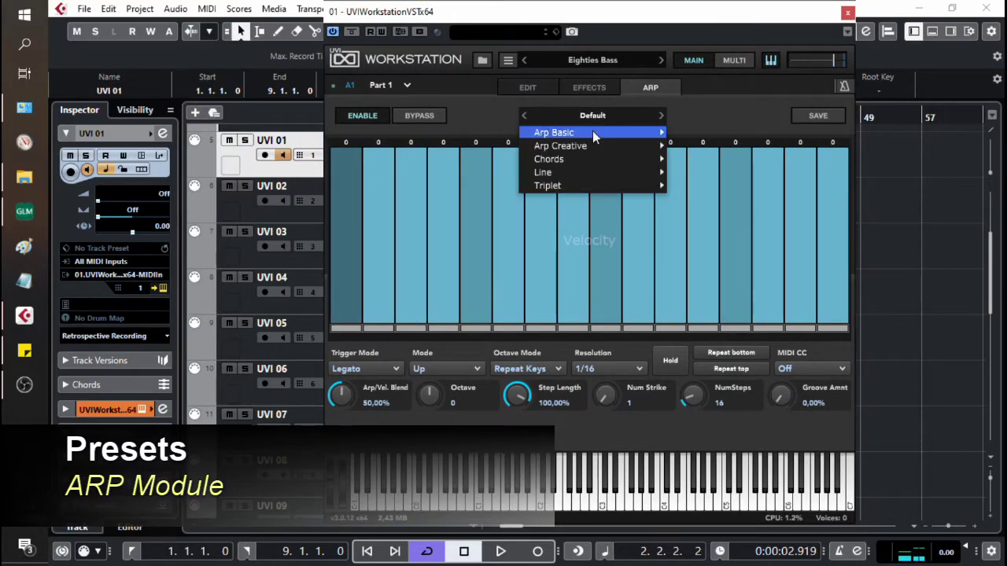
pyautogui.moveTo(594, 134)
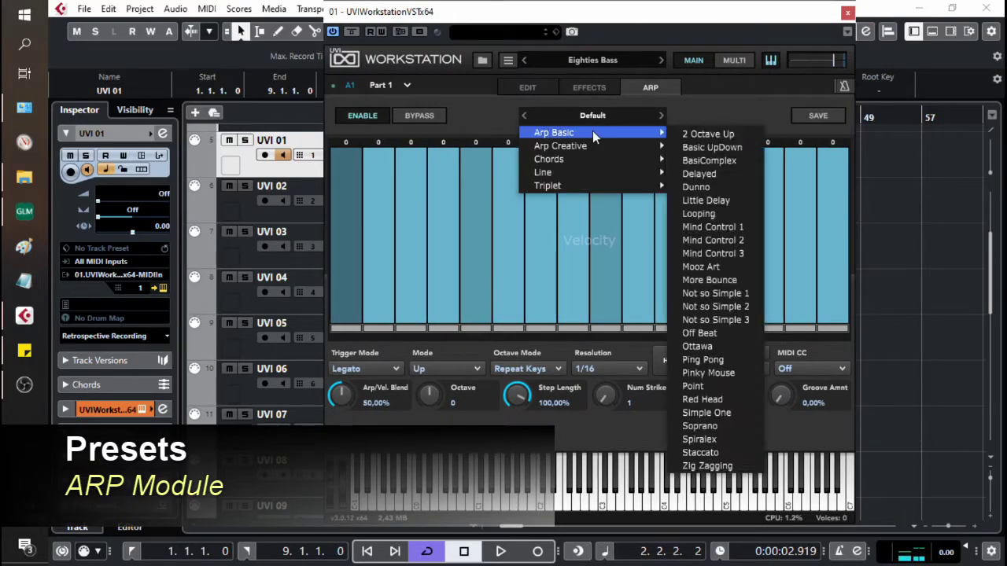
pyautogui.click(746, 150)
pyautogui.press('space')
pyautogui.press('space')
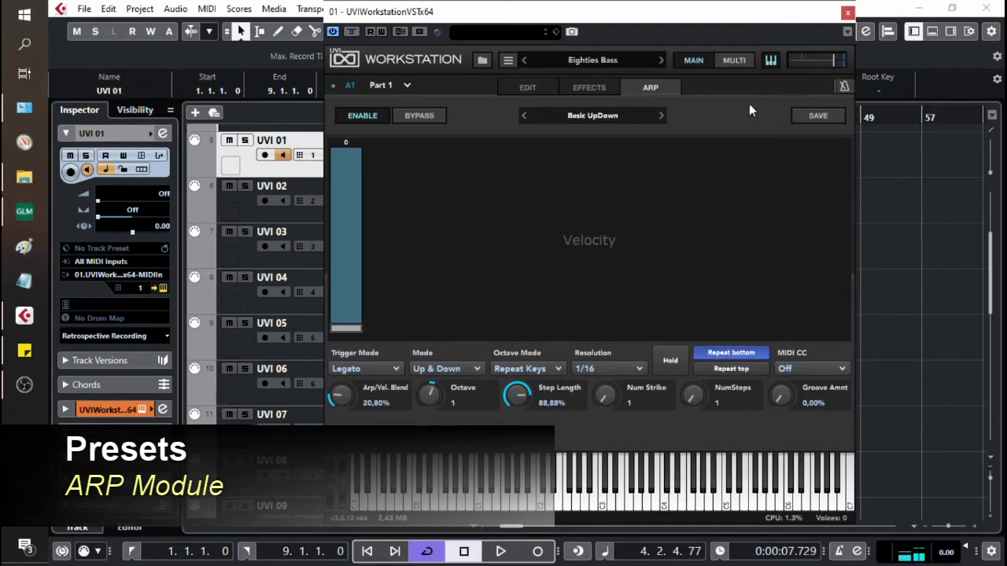
# Switch the arpeggiator to the Arp Creative Dance Floor 1 pattern and audition it.
pyautogui.click(617, 115)
pyautogui.moveTo(598, 141)
pyautogui.click(712, 173)
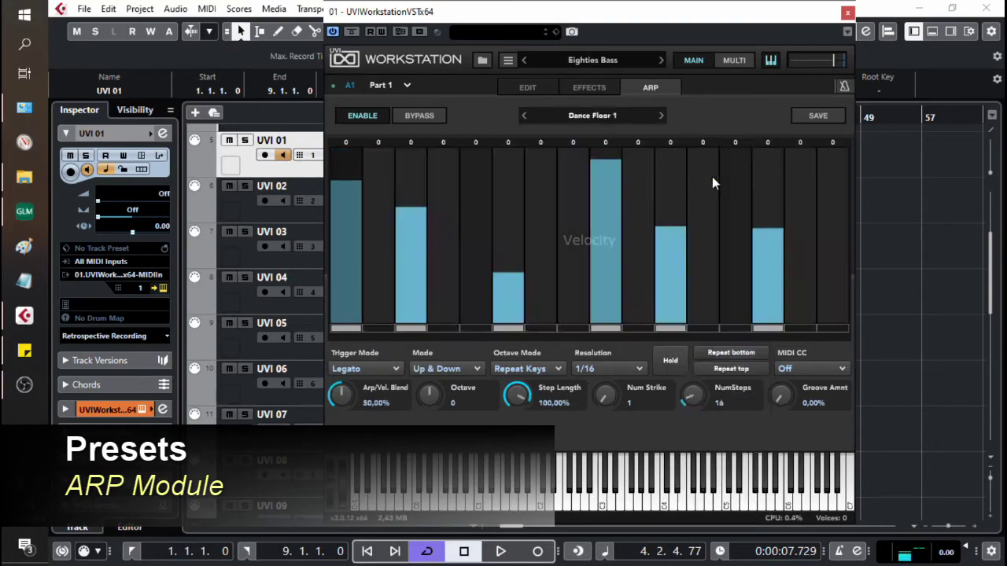
pyautogui.press('space')
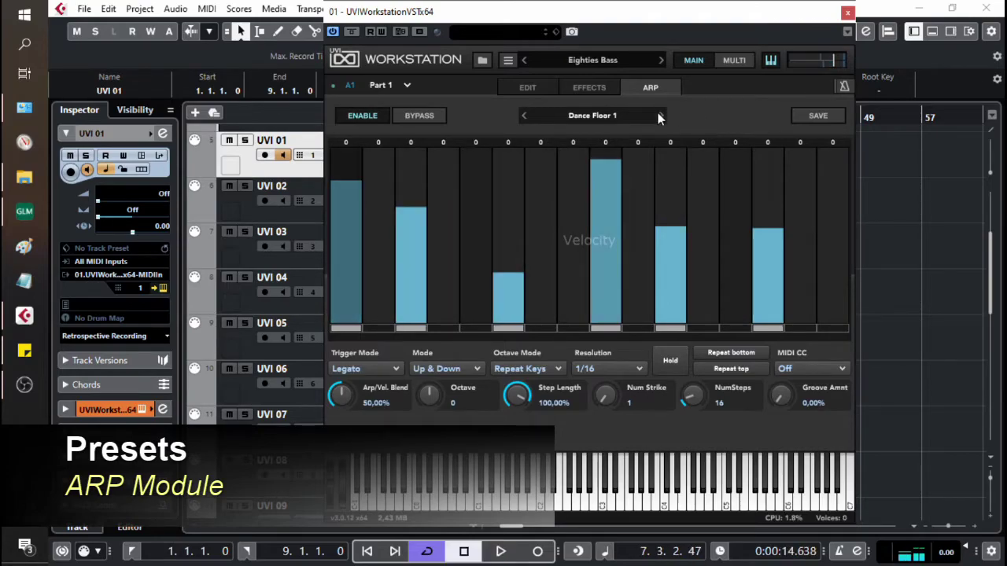
pyautogui.click(594, 113)
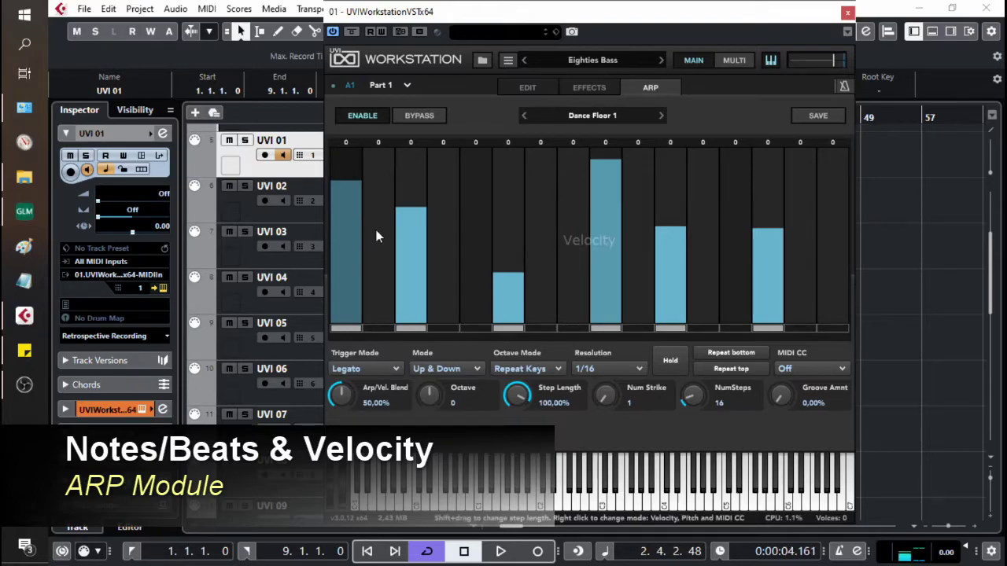
# Try toggling arpeggio step 2, ending with it tied to step 1, and audition it.
pyautogui.click(379, 329)
pyautogui.click(378, 329)
pyautogui.click(379, 330)
pyautogui.press('space')
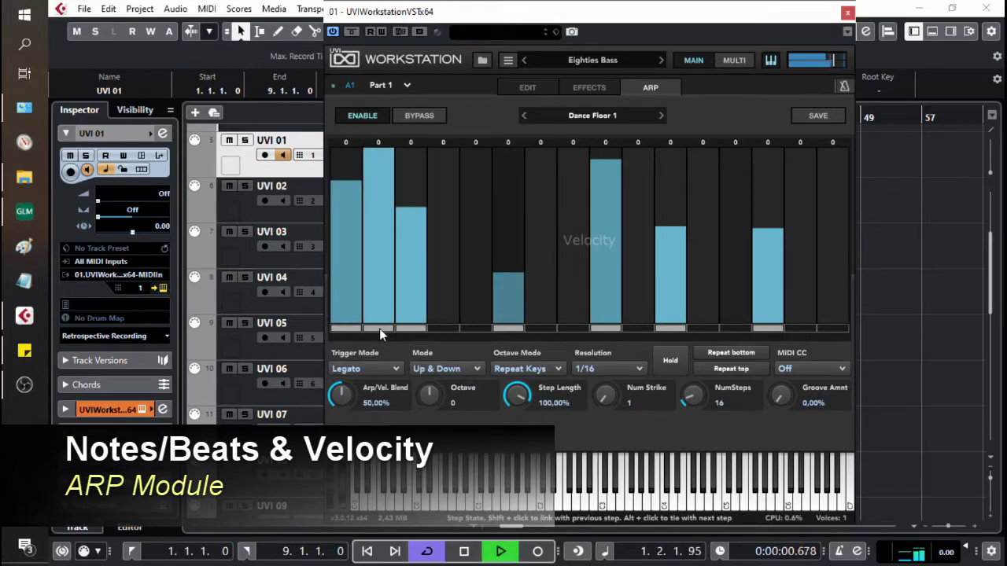
pyautogui.press('space')
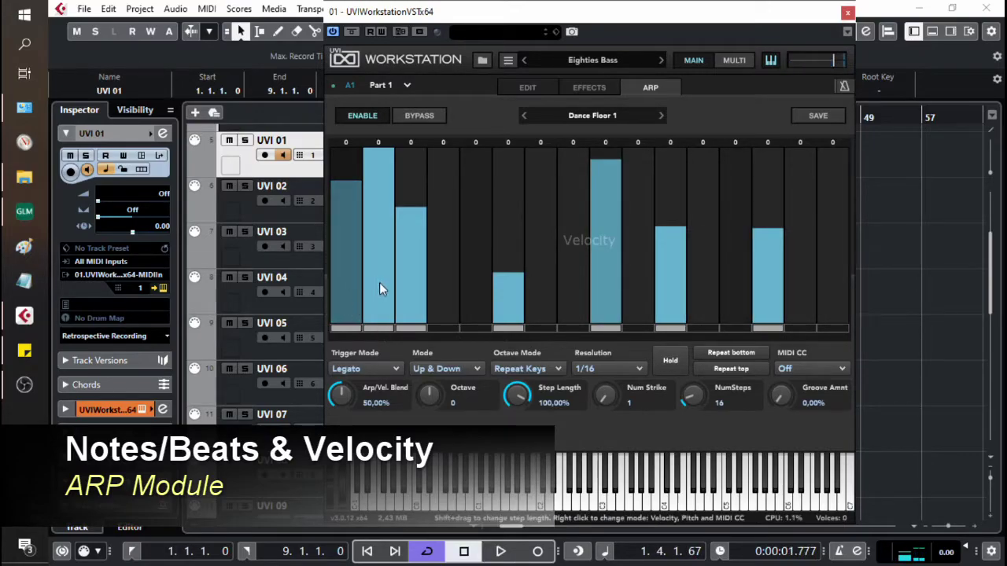
pyautogui.click(375, 329)
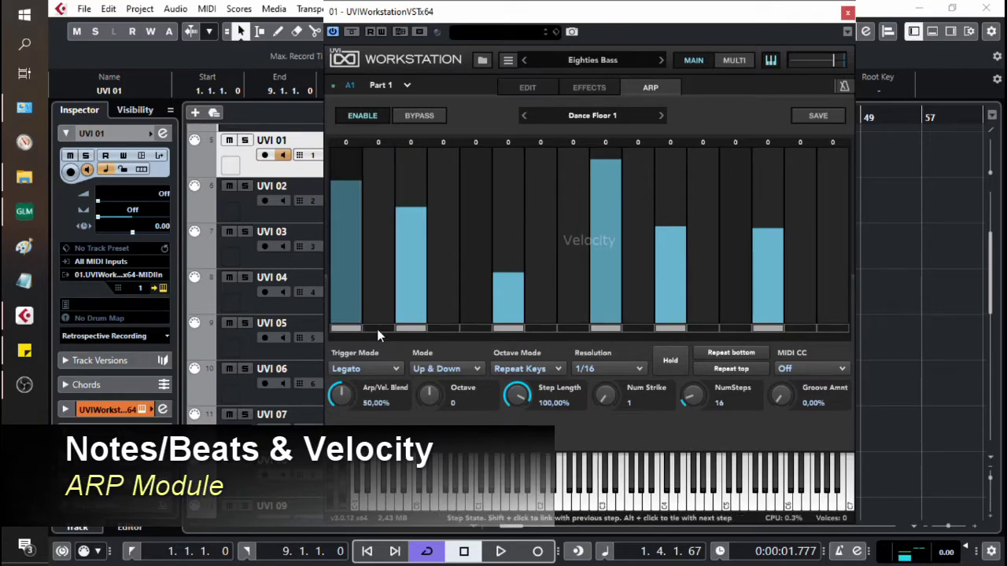
pyautogui.keyDown('shift'); pyautogui.click(377, 329); pyautogui.keyUp('shift')
pyautogui.press('space')
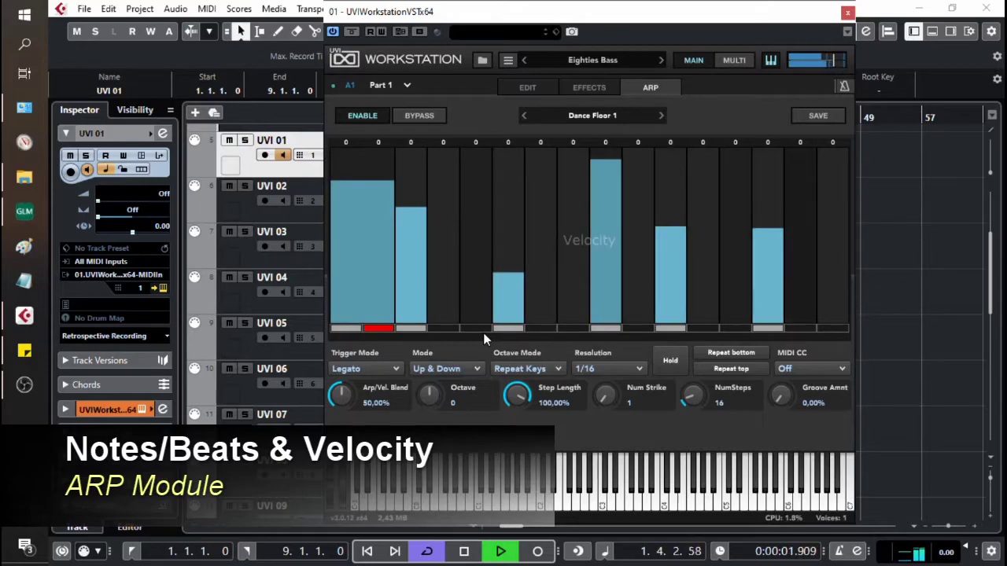
pyautogui.press('space')
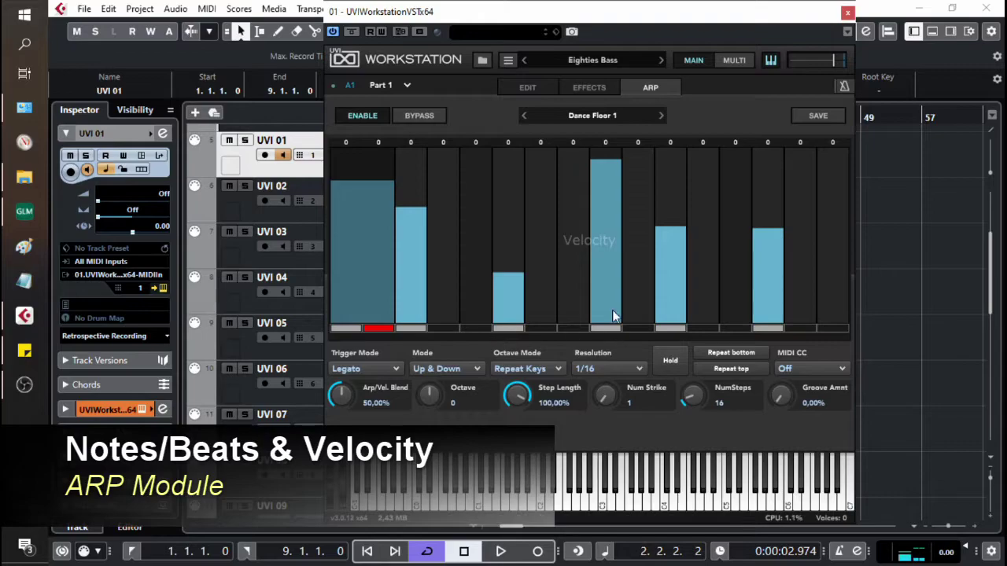
# Tie step 10 onto the long ninth step and raise the sixth step's velocity.
pyautogui.click(640, 328)
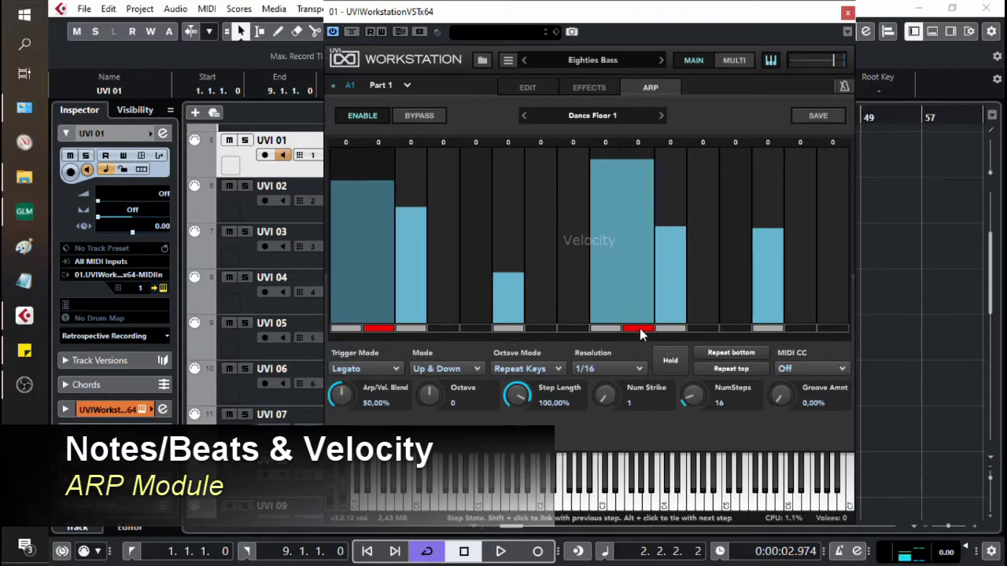
pyautogui.press('space')
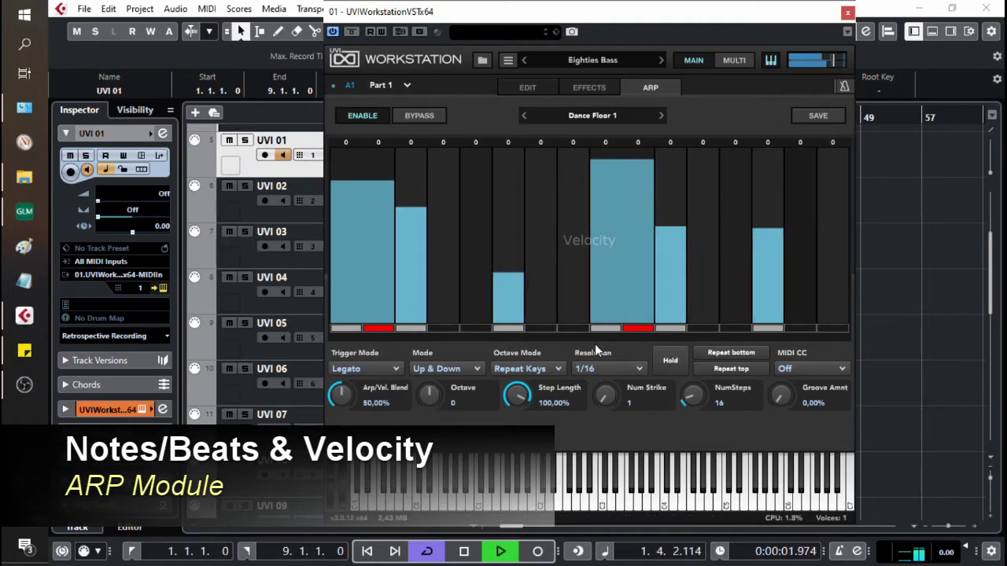
pyautogui.press('space')
pyautogui.moveTo(512, 287); pyautogui.dragTo(516, 218)
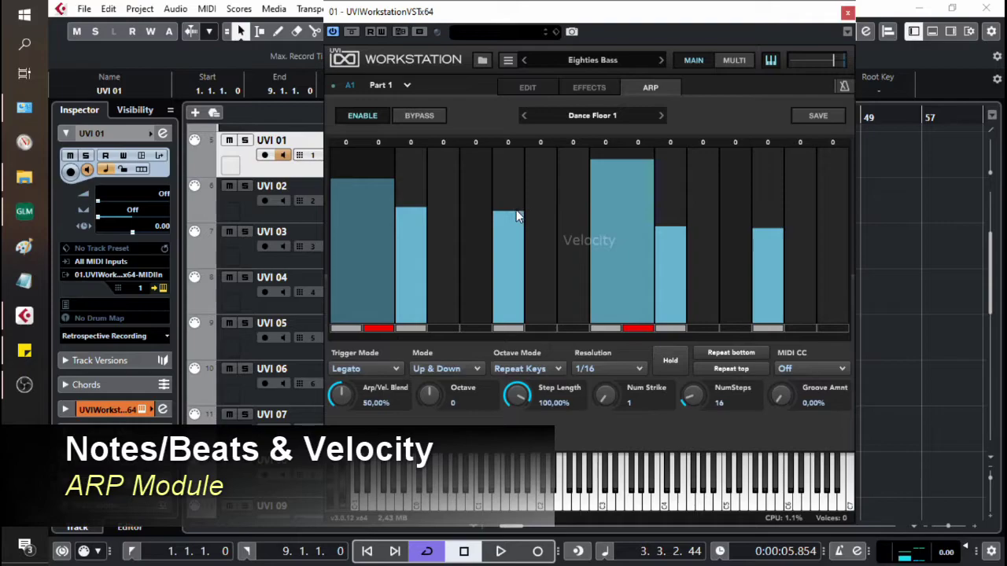
pyautogui.moveTo(517, 216); pyautogui.dragTo(519, 220)
pyautogui.press('space')
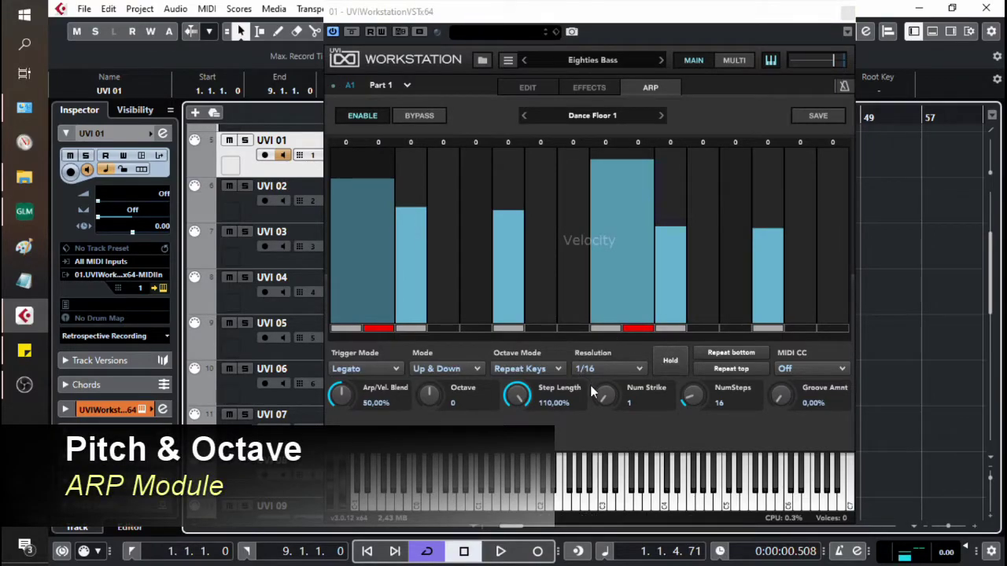
# Give arpeggio step 6 a pitch offset of 5 and step 14 an offset of 7, then audition.
pyautogui.click(510, 141)
pyautogui.doubleClick(510, 142)
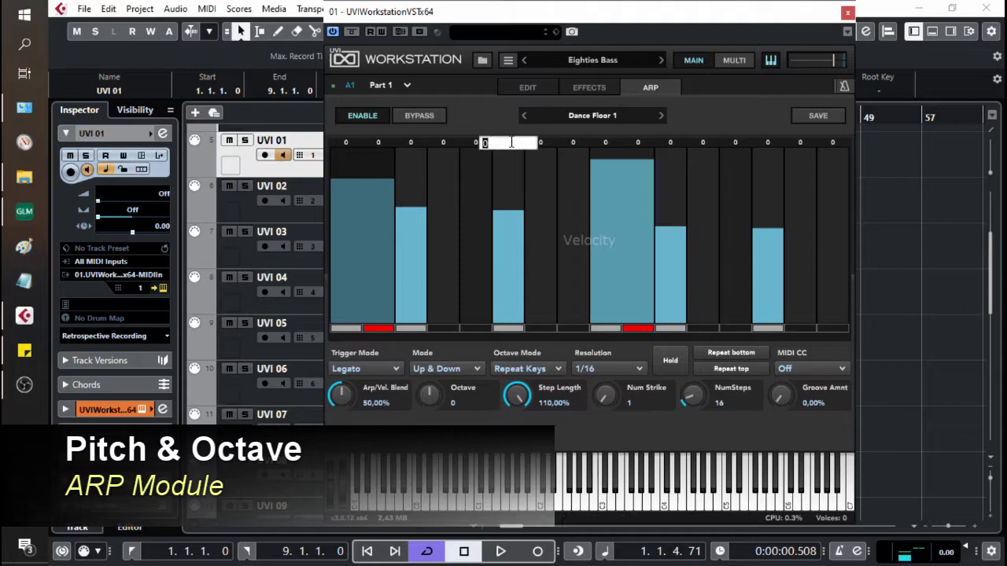
pyautogui.press('Return')
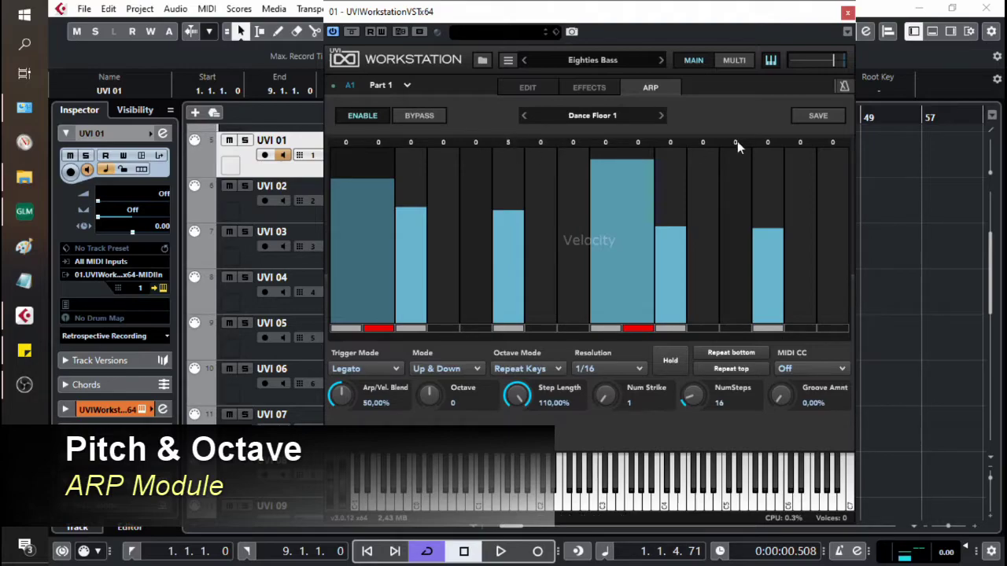
pyautogui.doubleClick(778, 143)
pyautogui.press('Return')
pyautogui.press('space')
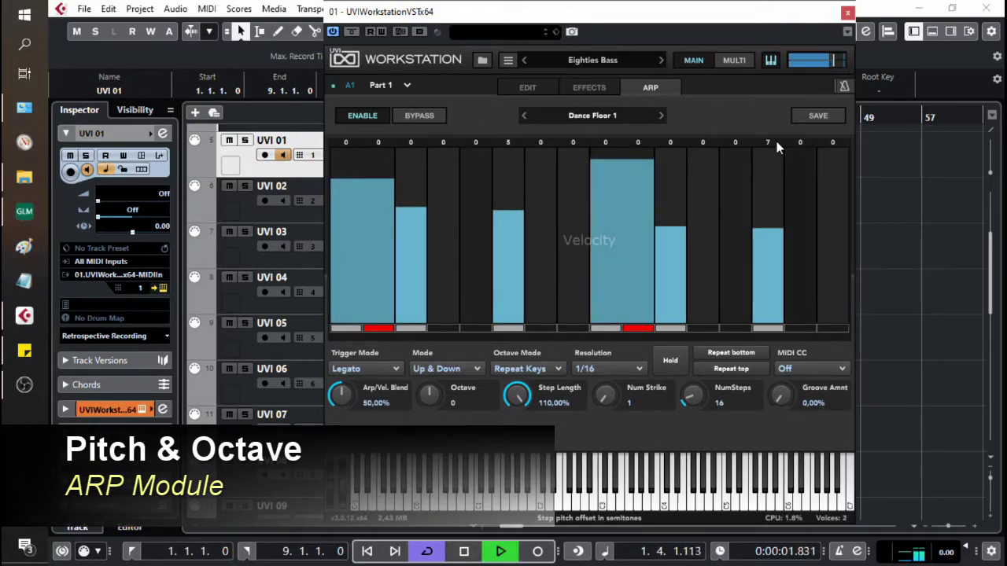
pyautogui.press('space')
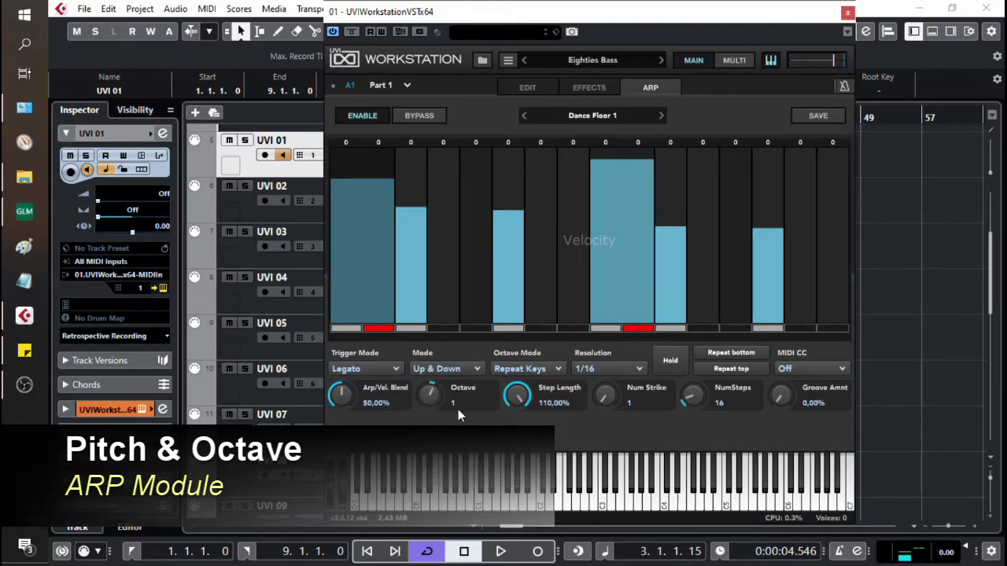
# Shorten the arpeggio Step Length to 89.76% and reset the Octave range to 0.
pyautogui.press('space')
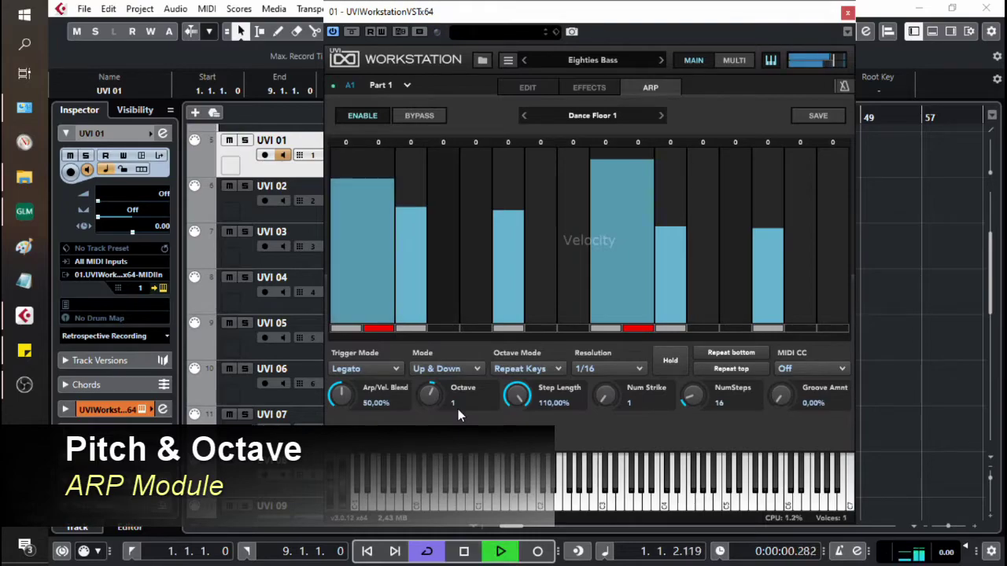
pyautogui.scroll(1, 459, 408)
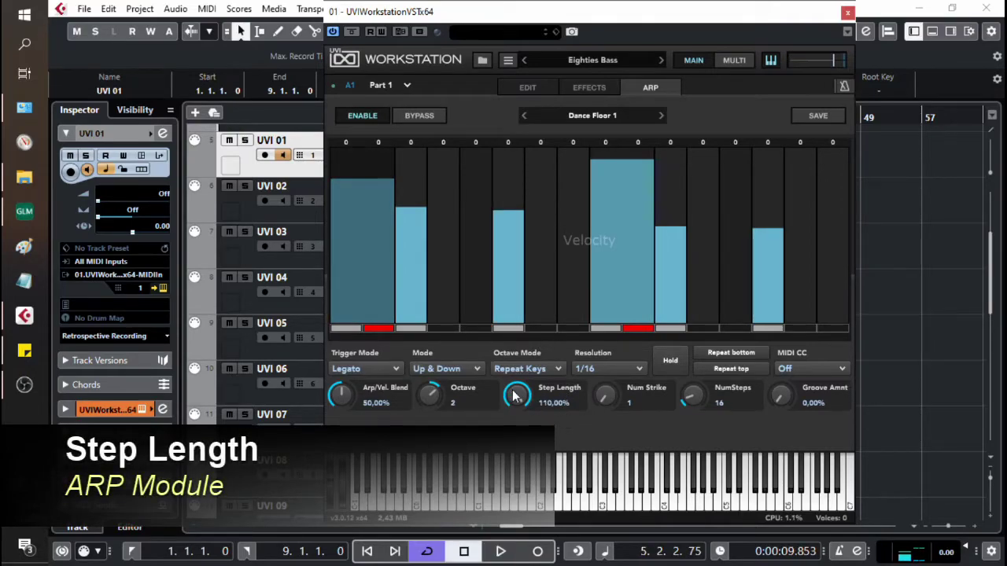
pyautogui.moveTo(516, 395); pyautogui.dragTo(594, 263)
pyautogui.press('space')
pyautogui.click(460, 370)
pyautogui.press('Escape')
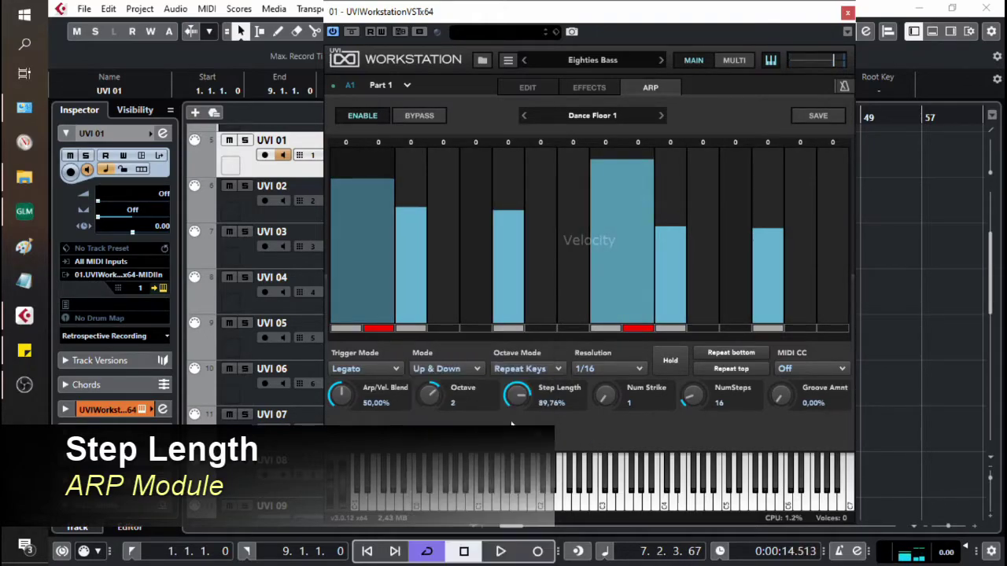
pyautogui.moveTo(460, 400); pyautogui.dragTo(462, 421)
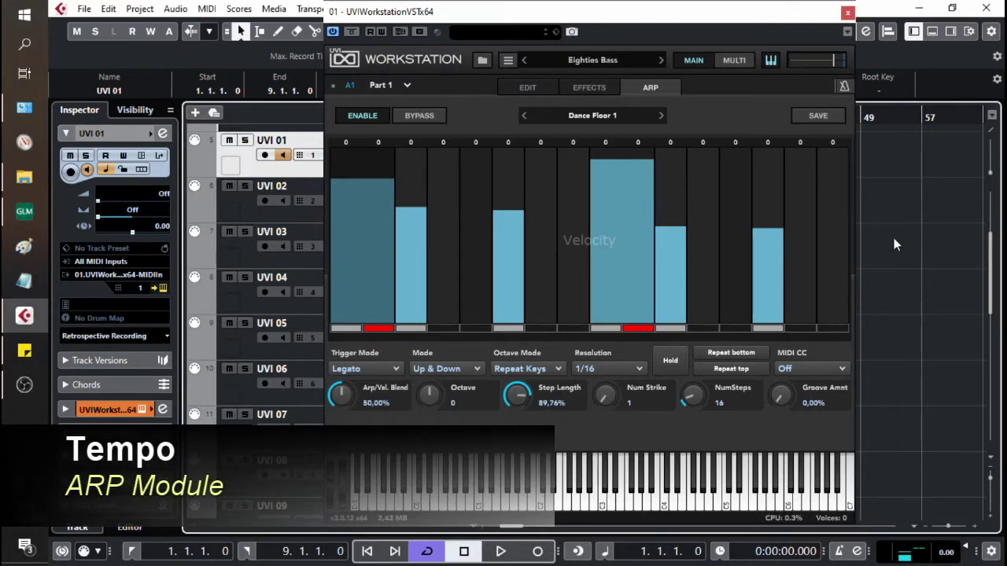
# Audition the arpeggio at 180 BPM and 60 BPM, then play it at 82 BPM.
pyautogui.click(844, 86)
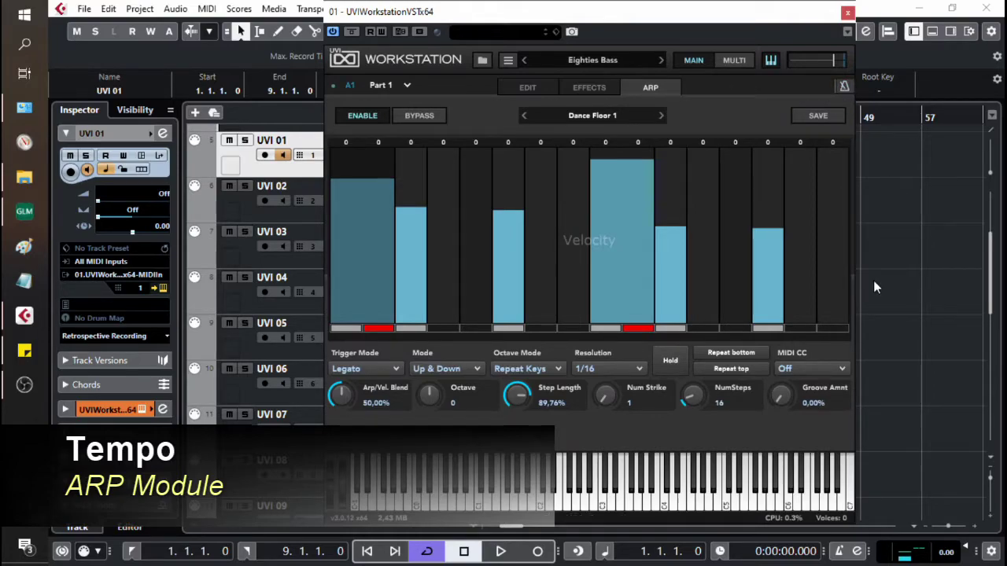
pyautogui.press('F2')
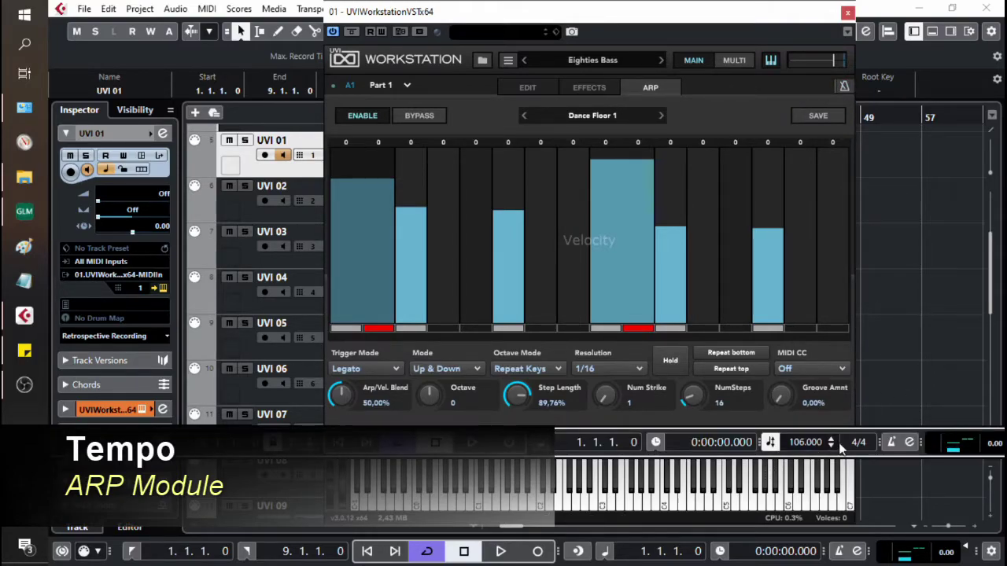
pyautogui.doubleClick(816, 442)
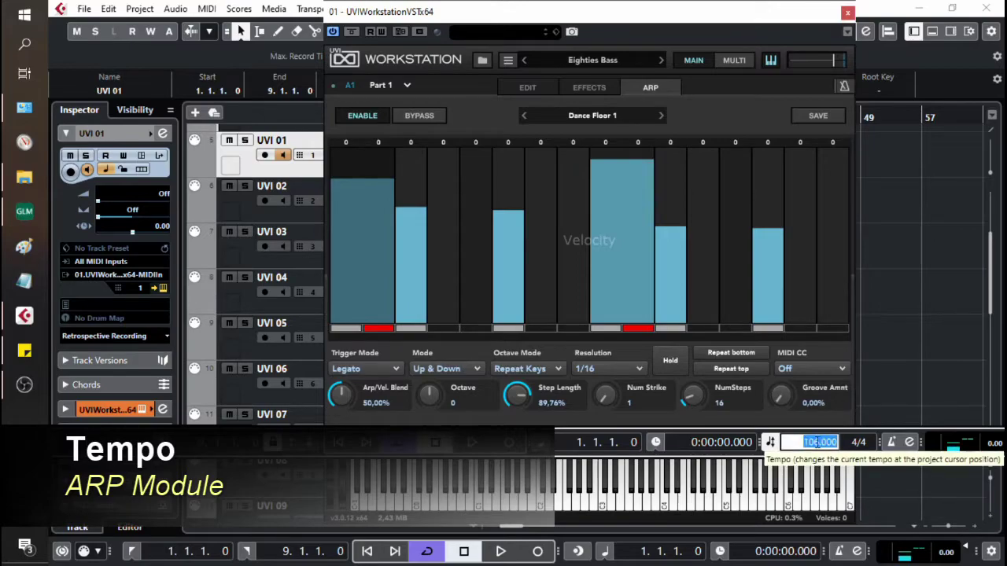
pyautogui.write('180')
pyautogui.press('Return')
pyautogui.press('space')
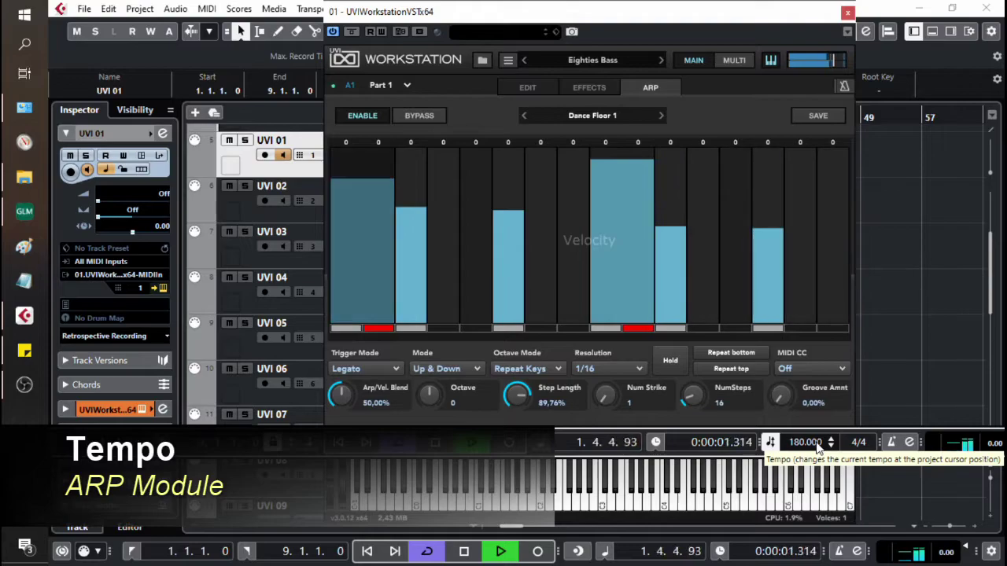
pyautogui.doubleClick(816, 442)
pyautogui.write('60')
pyautogui.press('Return')
pyautogui.press('space')
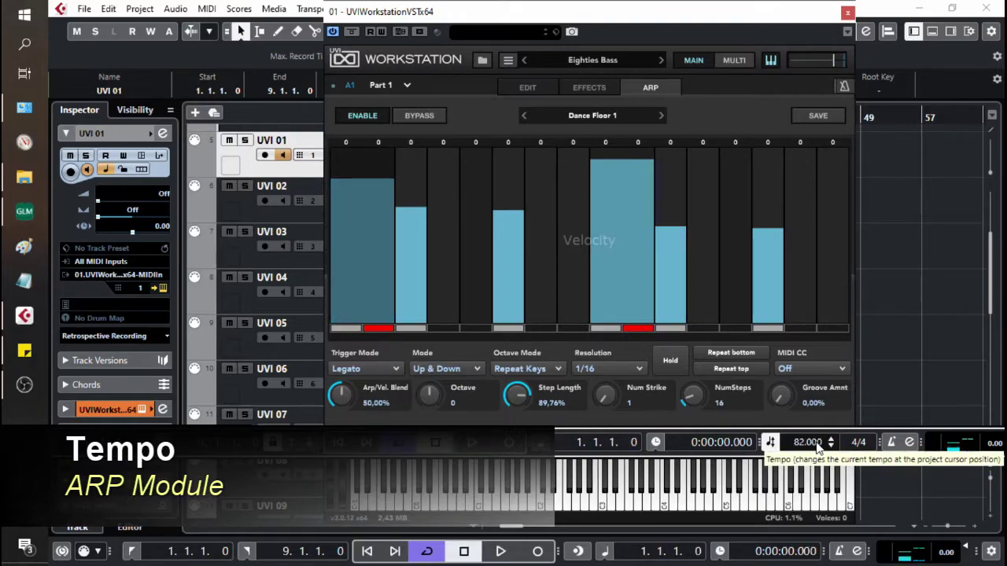
pyautogui.press('space')
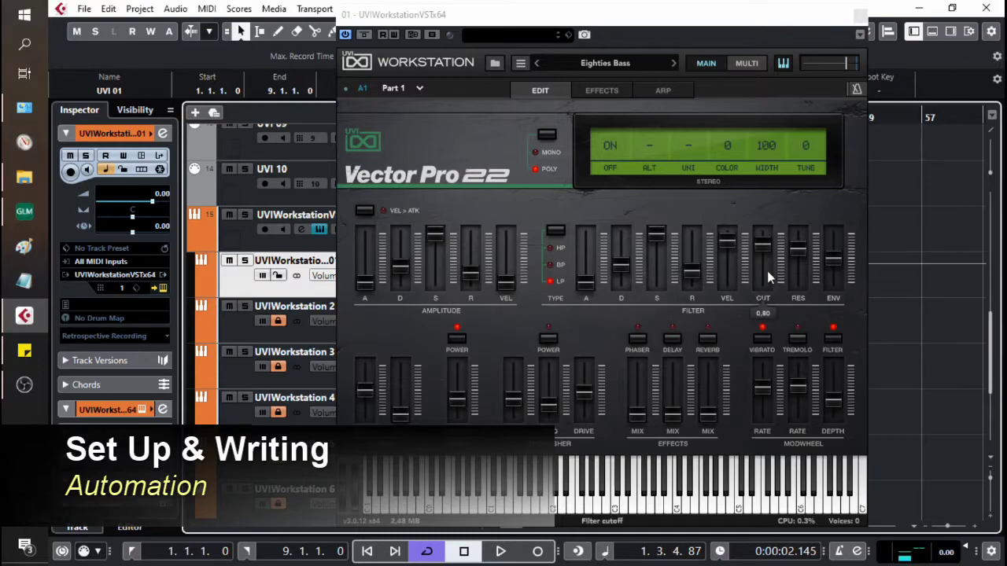
# Assign the filter Cutoff slider to Host Automation 1.
pyautogui.rightClick(763, 266)
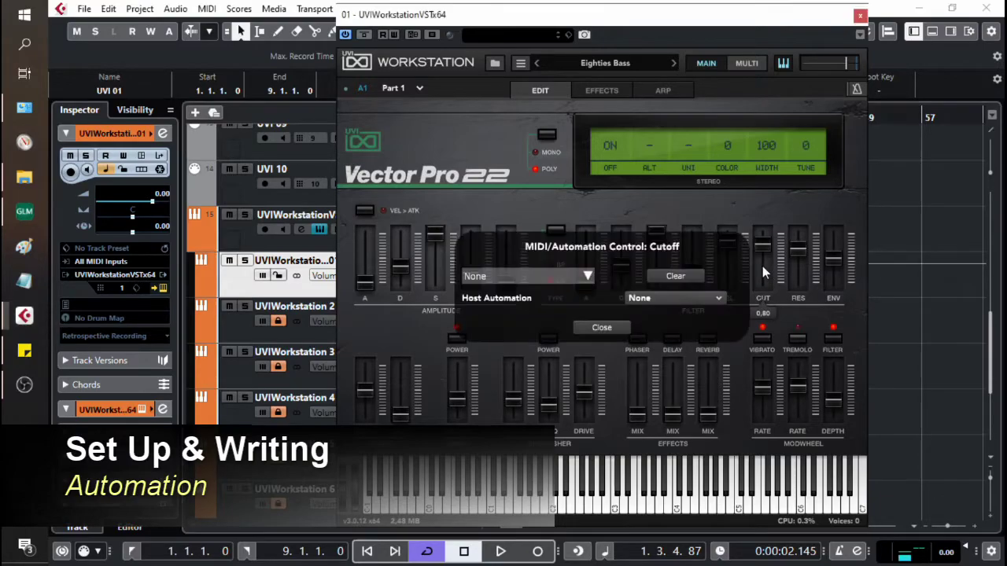
pyautogui.click(674, 299)
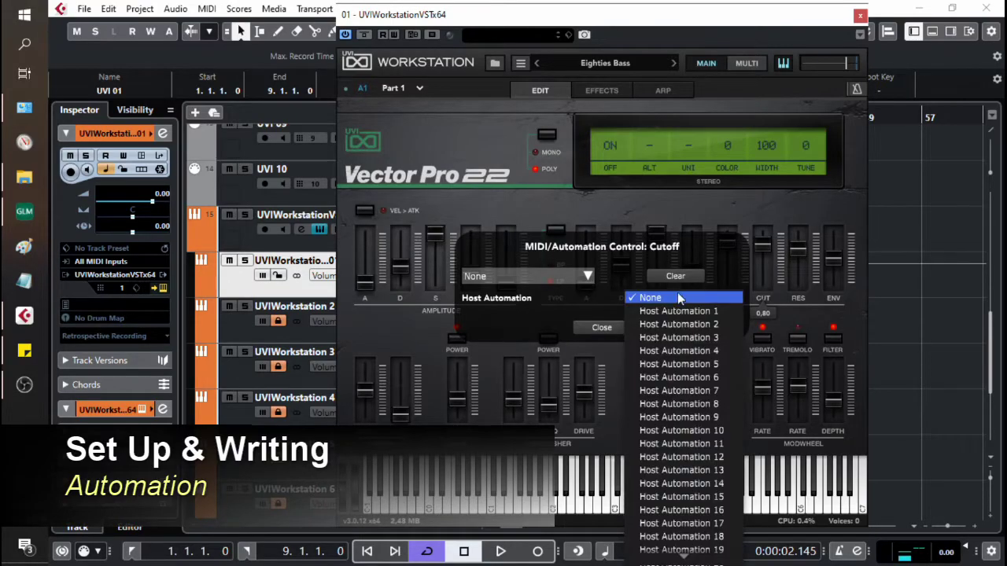
pyautogui.click(678, 311)
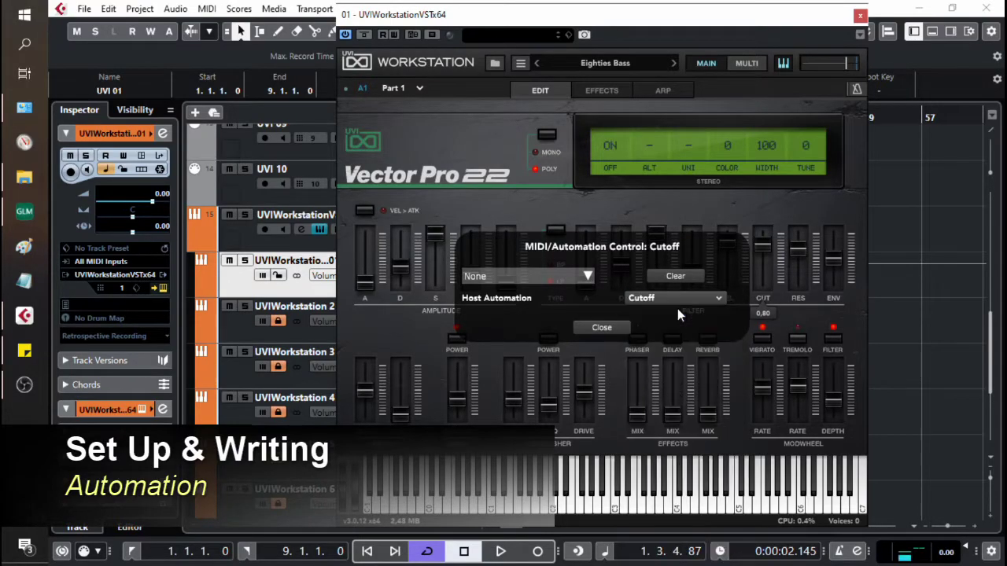
pyautogui.click(602, 328)
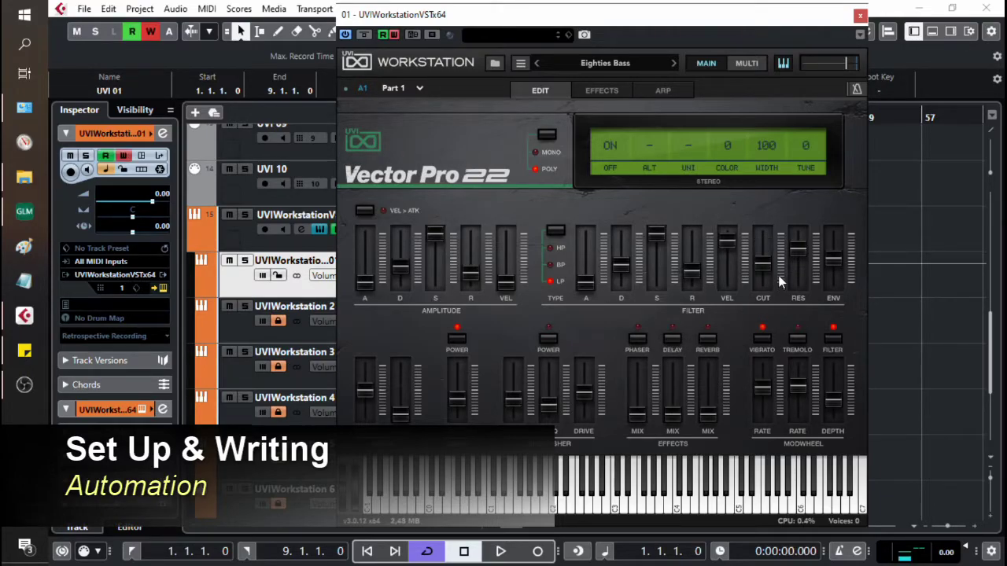
# Record a CUT slider sweep as Cutoff automation during playback, then play the curve back.
pyautogui.moveTo(763, 268)
pyautogui.press('space')
pyautogui.moveTo(764, 267); pyautogui.dragTo(767, 259)
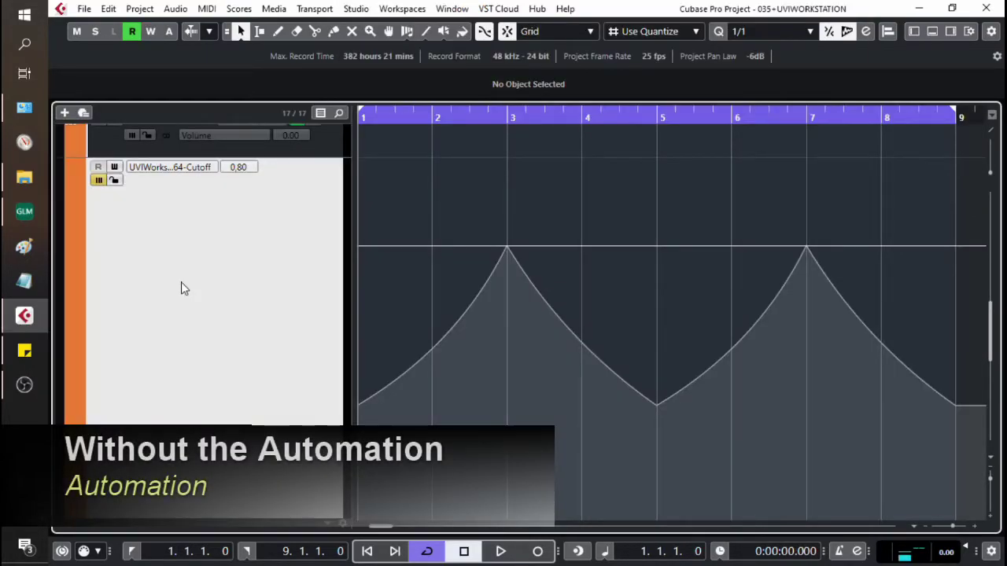
pyautogui.press('space')
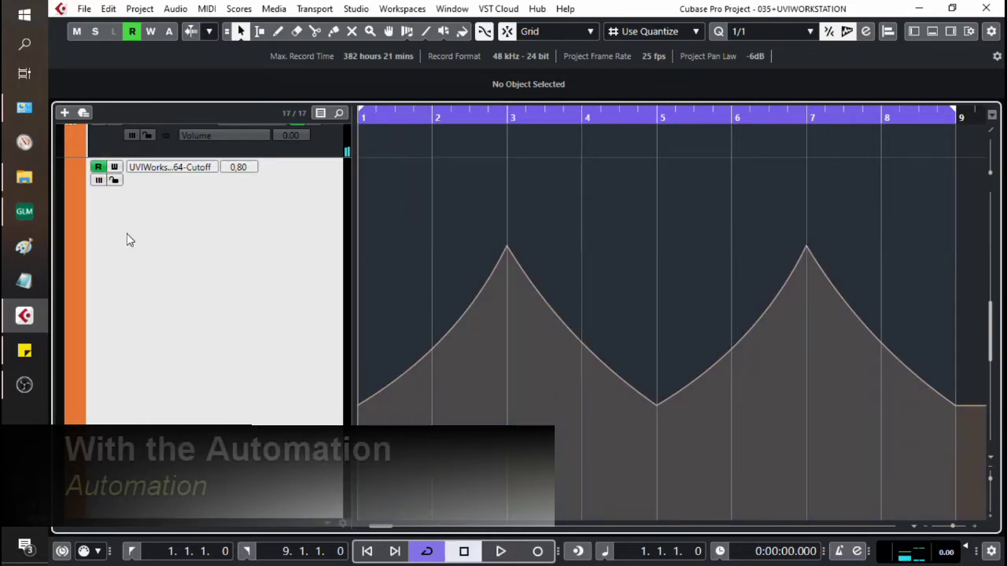
pyautogui.press('space')
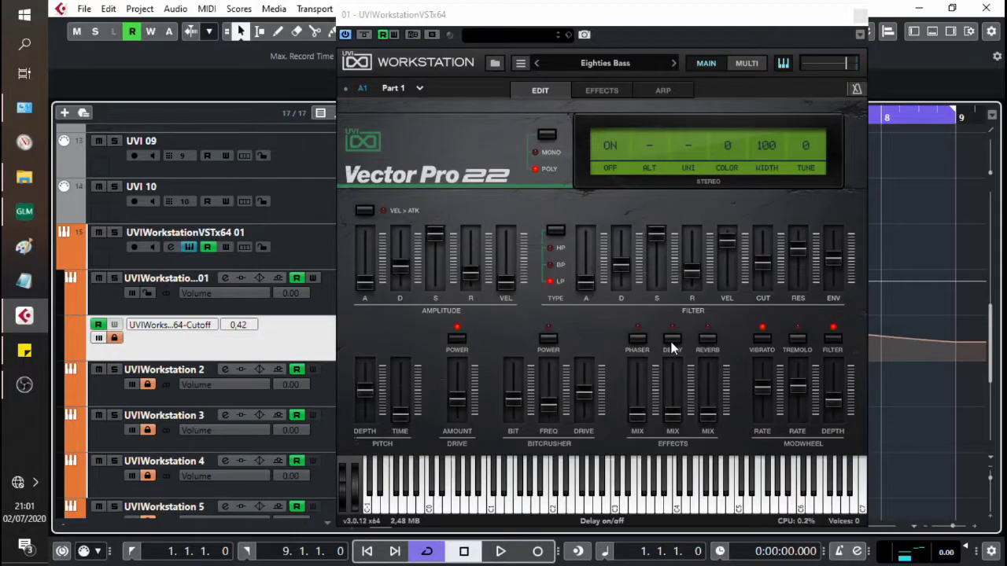
# Raise the bass delay mix to full while the loop plays.
pyautogui.press('space')
pyautogui.moveTo(677, 415); pyautogui.dragTo(675, 365)
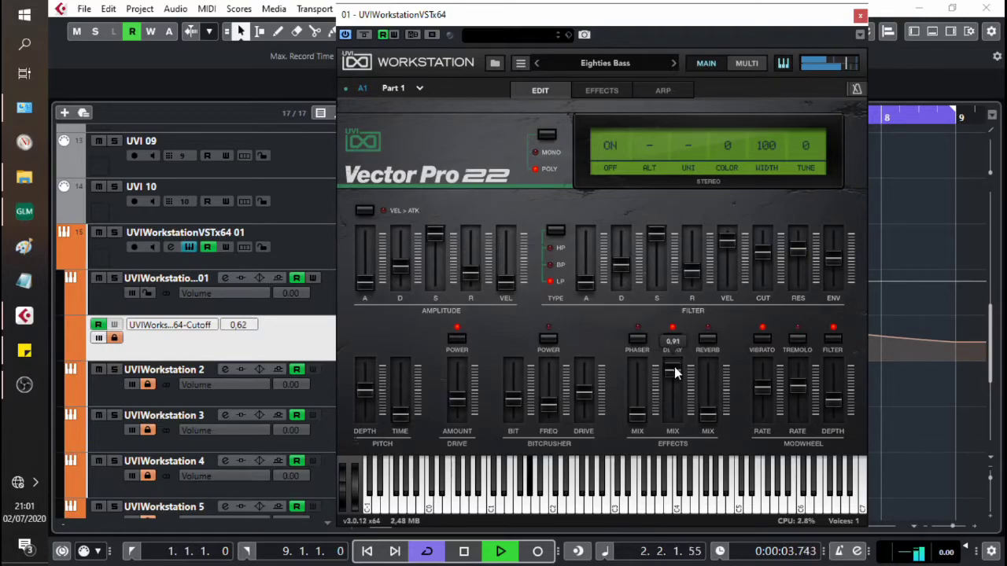
pyautogui.press('space')
# On the effects page, set Ping Pong Delay Spread to 20%, Cutoff to 40 HPF and Feedback to 20%.
pyautogui.click(598, 91)
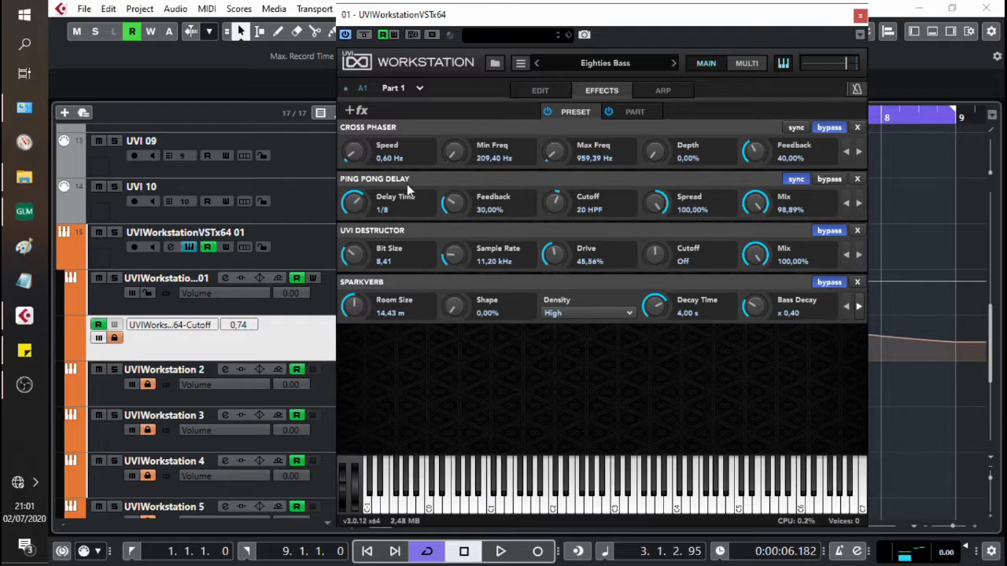
pyautogui.press('Home')
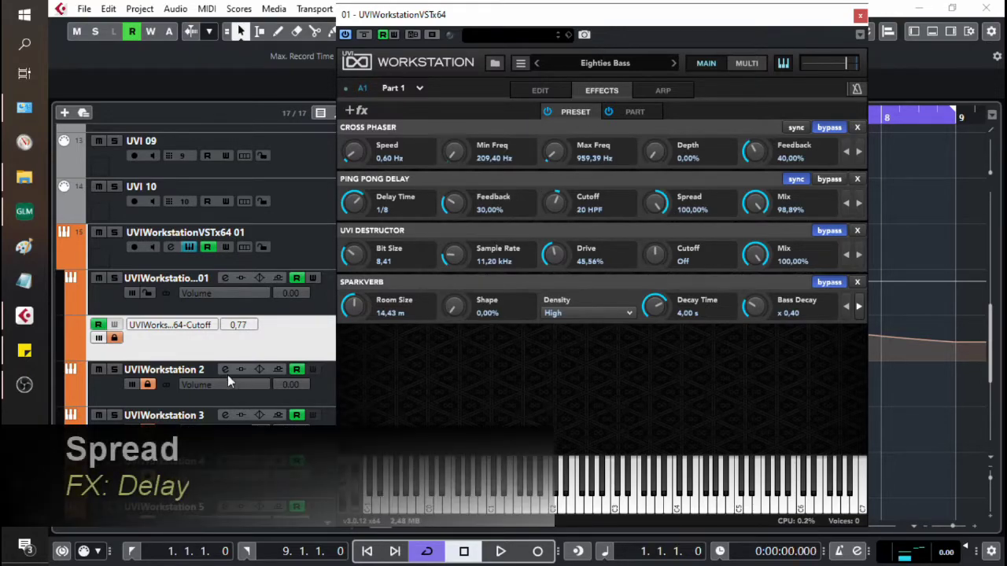
pyautogui.press('space')
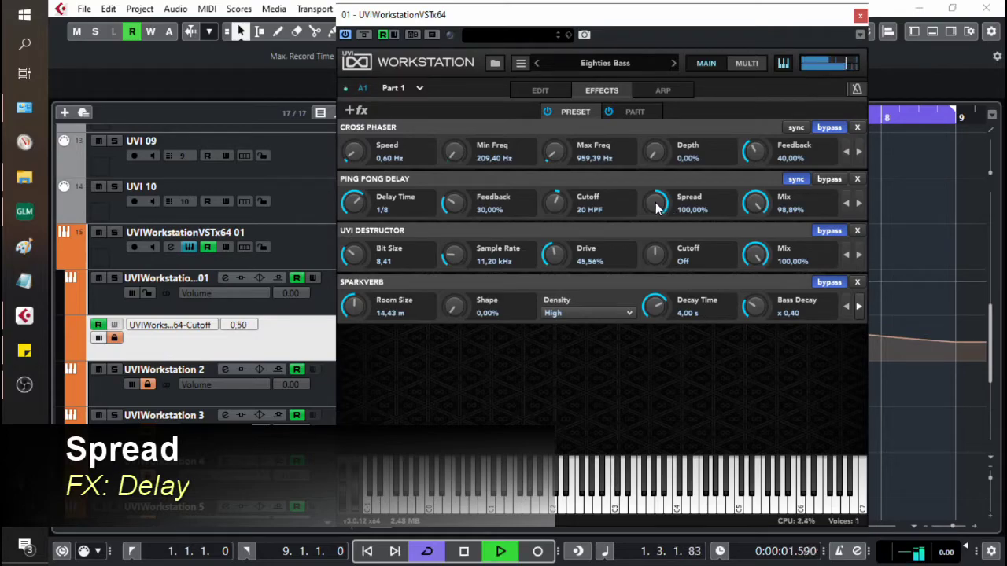
pyautogui.moveTo(656, 207); pyautogui.dragTo(660, 264)
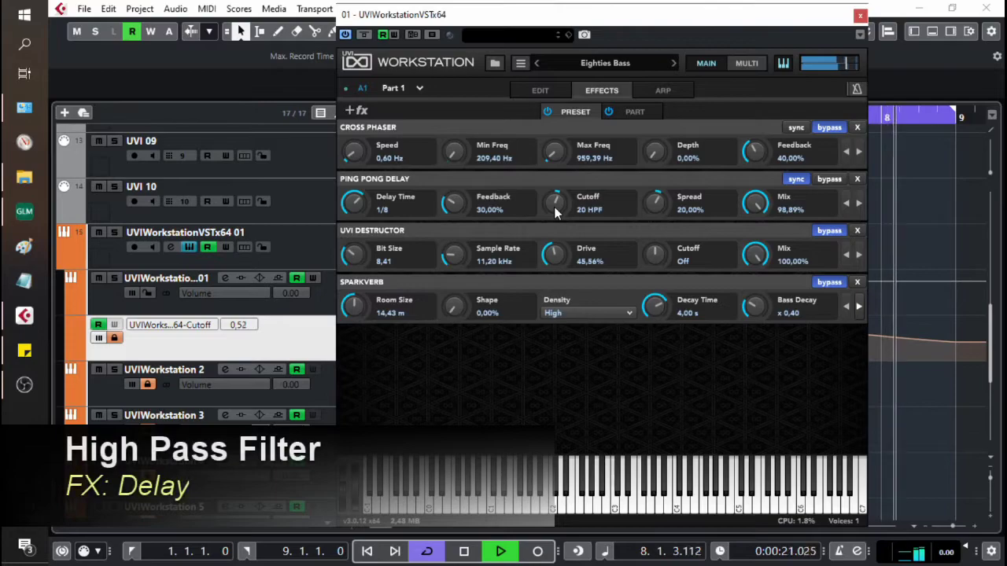
pyautogui.moveTo(554, 207); pyautogui.dragTo(556, 202)
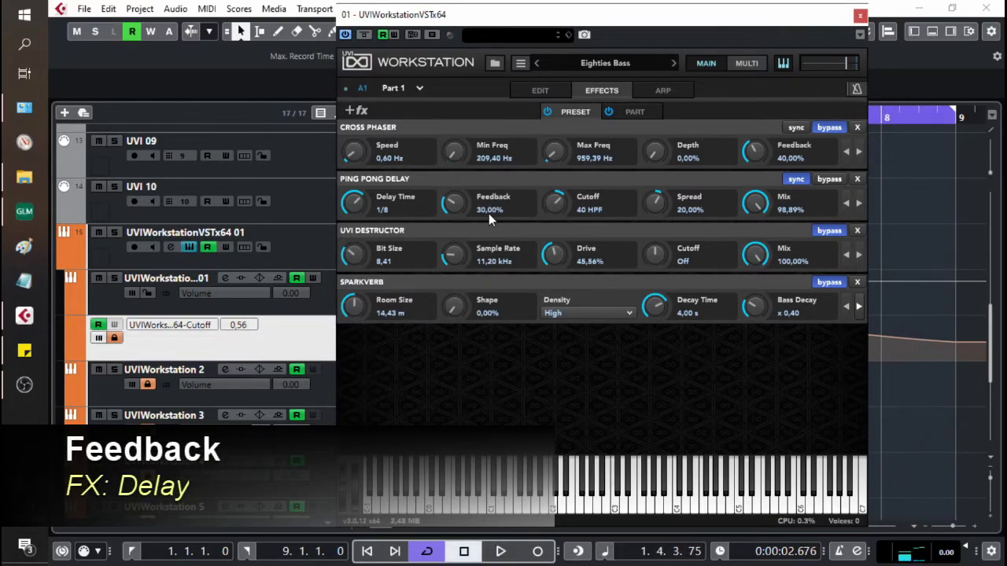
pyautogui.press('space')
pyautogui.moveTo(455, 206); pyautogui.dragTo(453, 211)
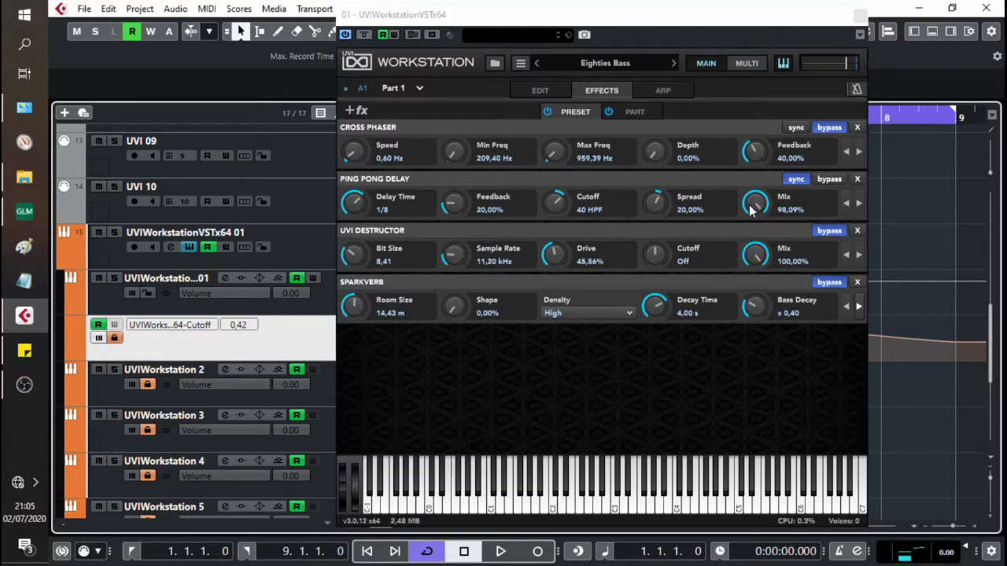
# Lower the Ping Pong Delay Mix to 30.89%, comparing the bass with the delay bypassed and re-enabled.
pyautogui.press('space')
pyautogui.moveTo(751, 209); pyautogui.dragTo(757, 257)
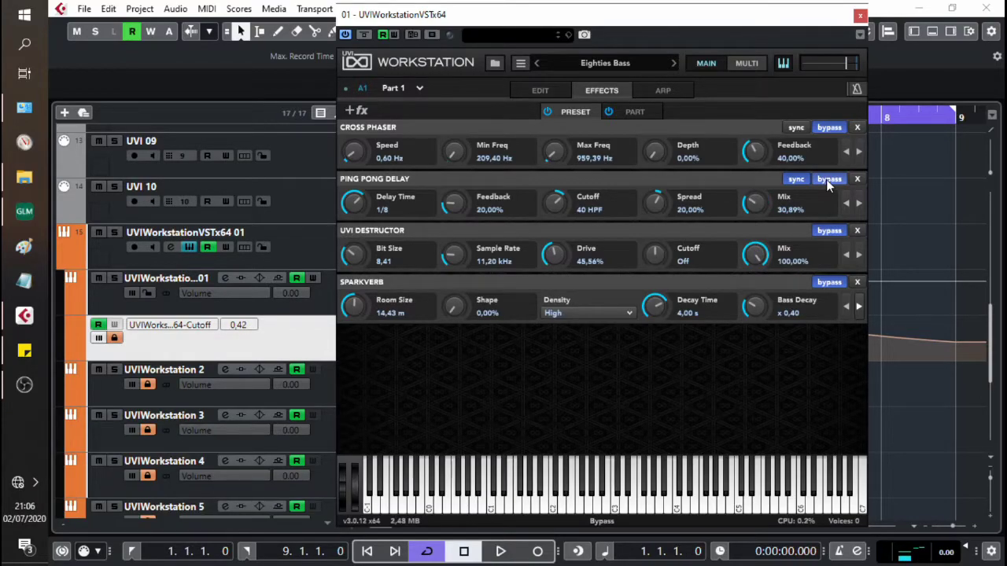
pyautogui.press('space')
pyautogui.click(826, 179)
pyautogui.press('space')
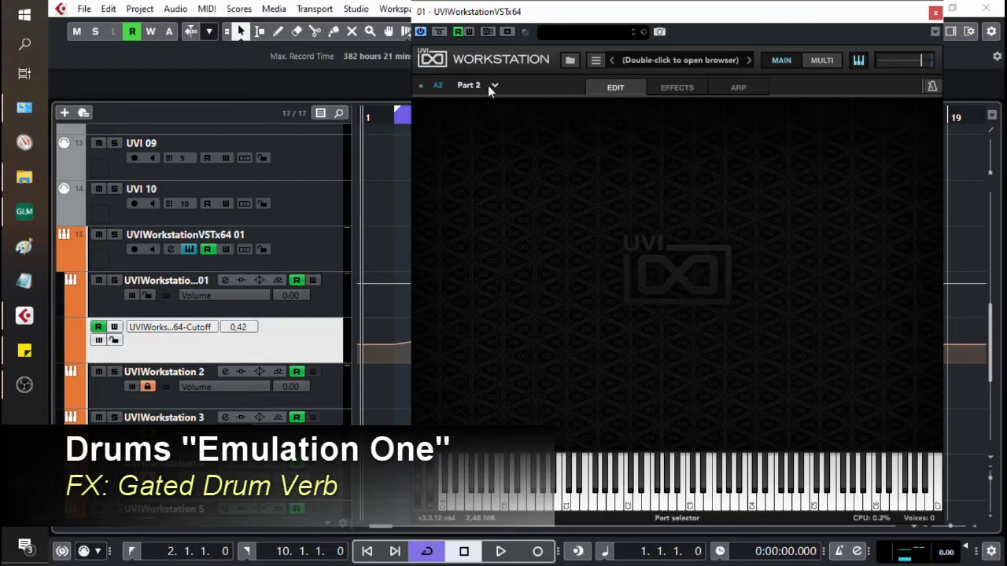
# Load the Dark Angels preset from VV_Emulation One > 2-Drumulation One into Part 2.
pyautogui.doubleClick(666, 58)
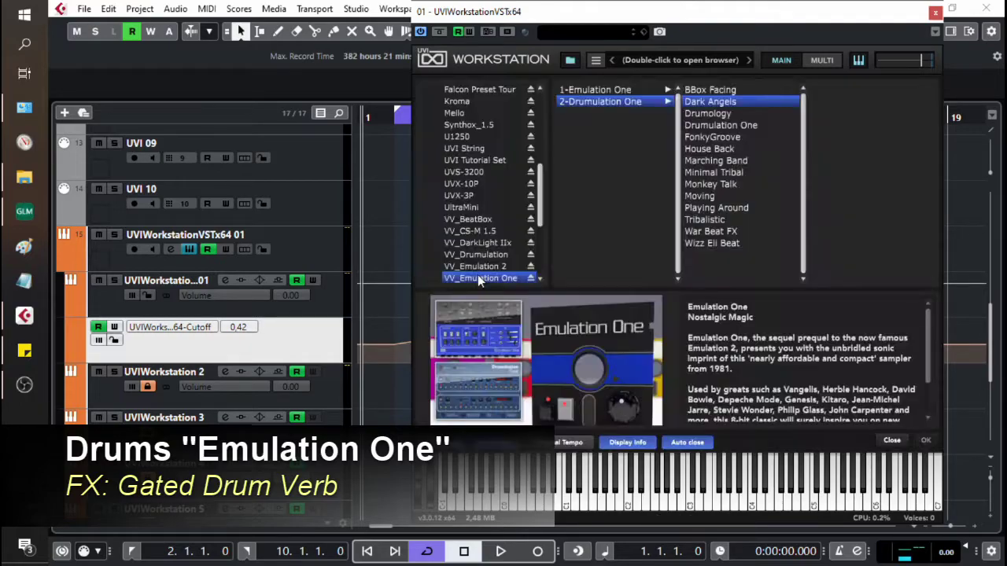
pyautogui.press('Return')
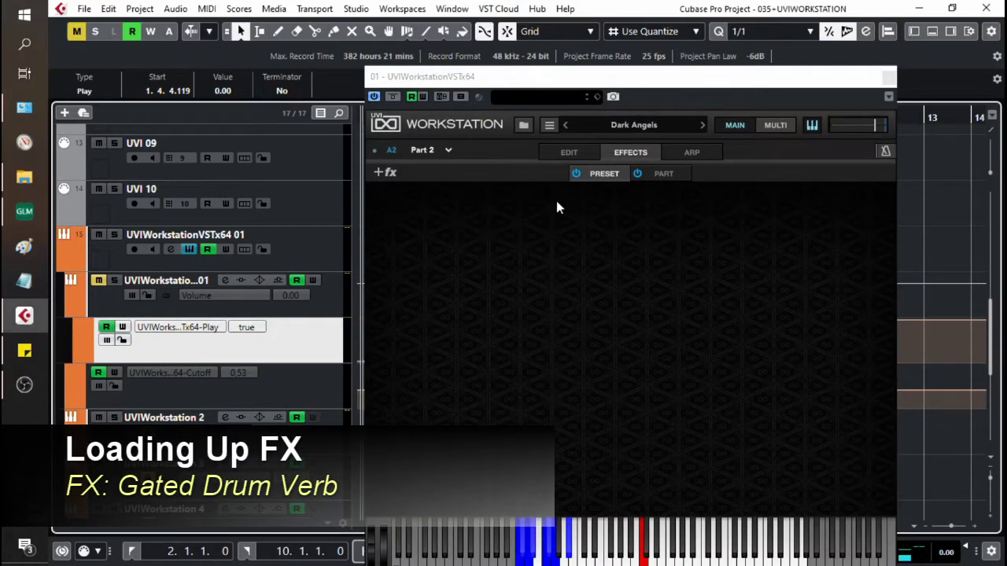
# Add the Drum Gate Gate Reverb to the drums with High Damp 88.47% and Mix 10%.
pyautogui.click(385, 172)
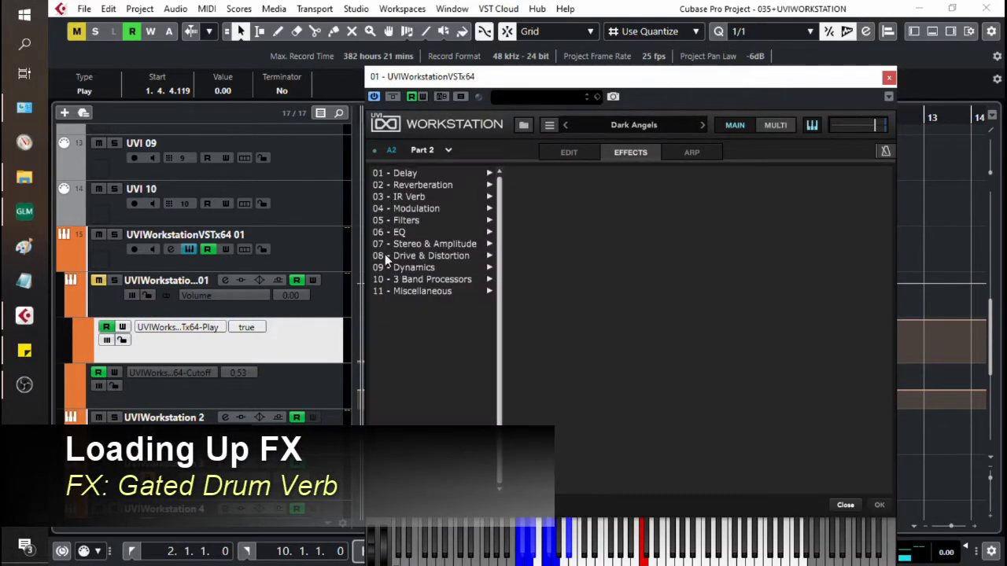
pyautogui.moveTo(417, 185)
pyautogui.moveTo(565, 200)
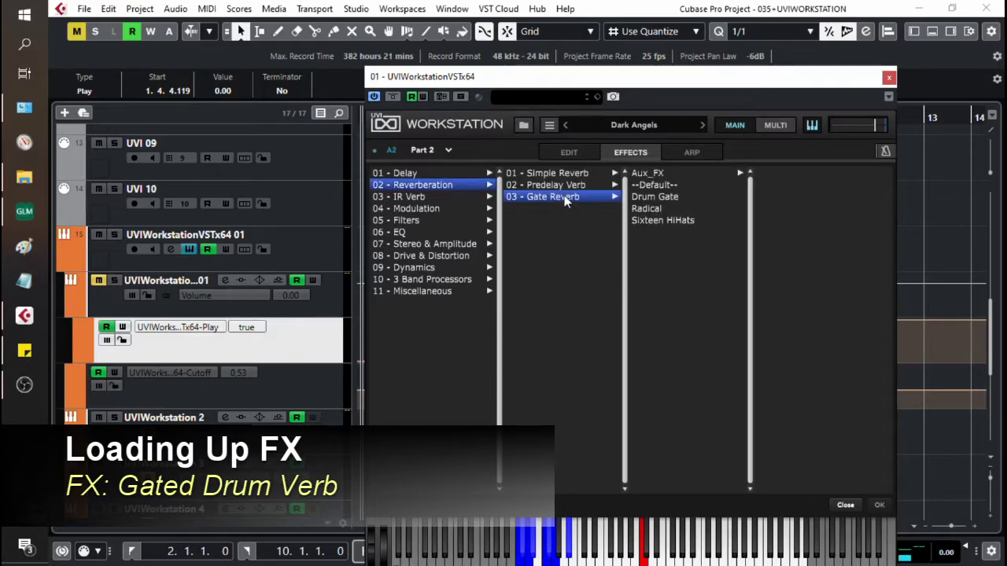
pyautogui.click(653, 197)
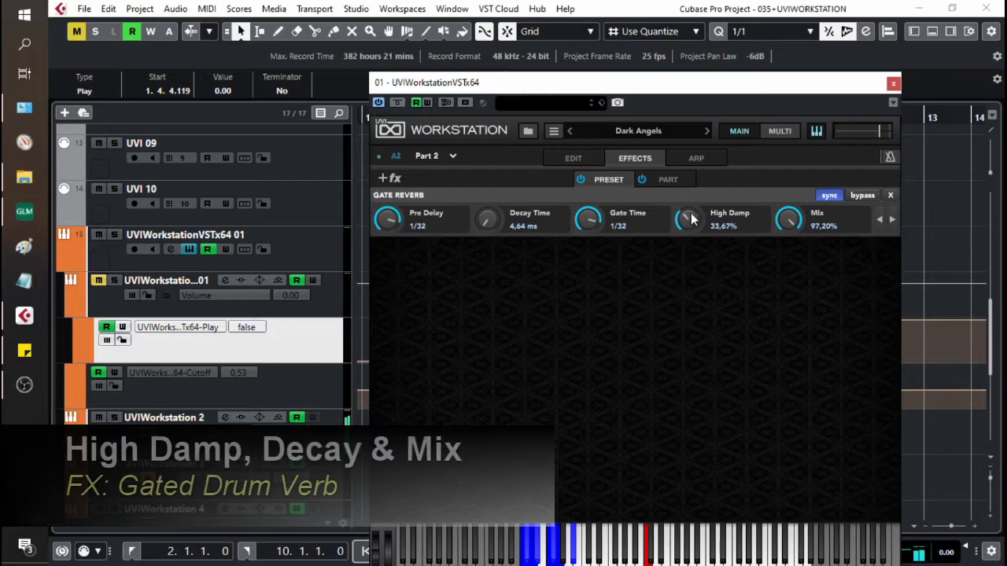
pyautogui.moveTo(691, 219); pyautogui.dragTo(727, 130)
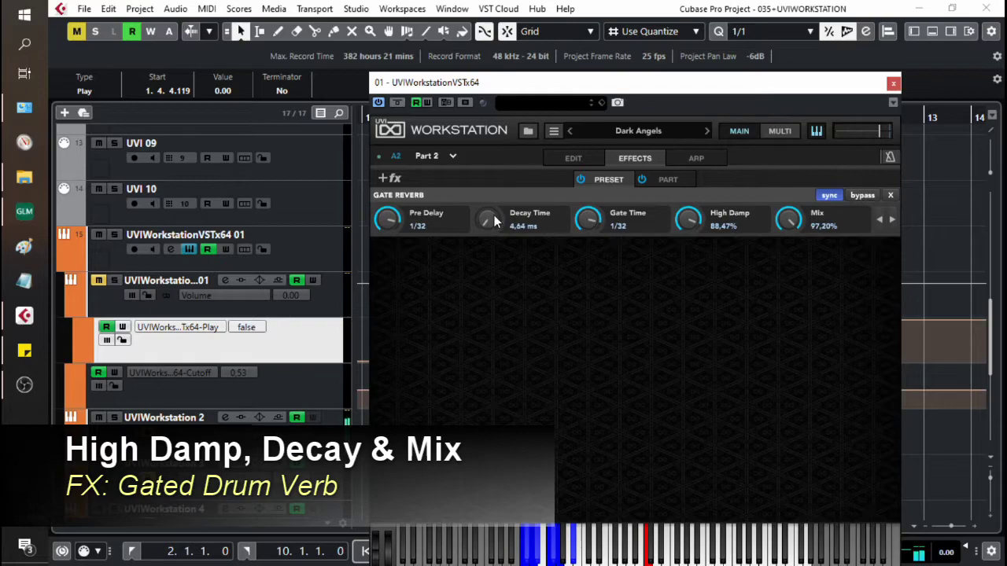
pyautogui.moveTo(789, 219); pyautogui.dragTo(789, 393)
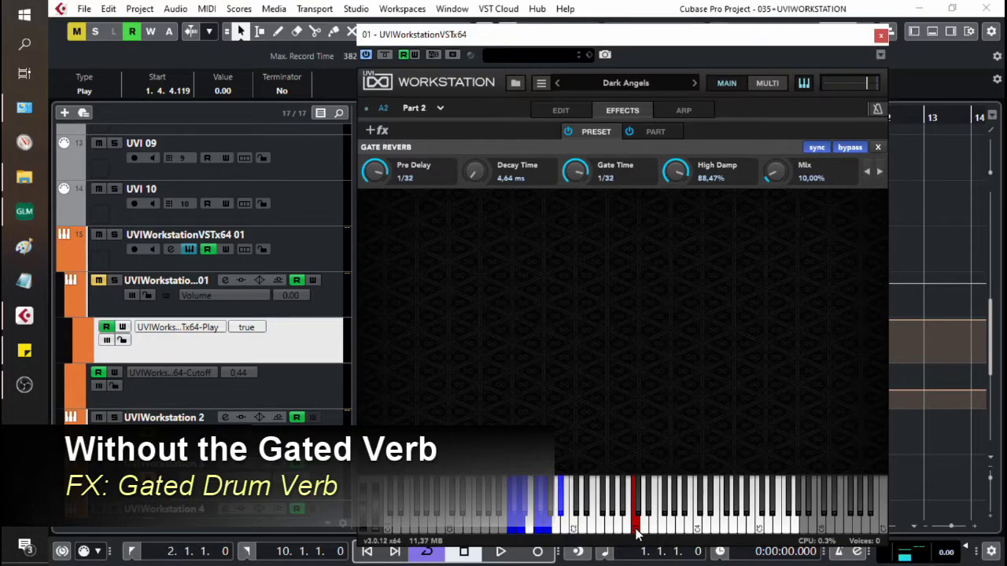
# Audition a drum note and re-enable the Gate Reverb to compare.
pyautogui.click(638, 531)
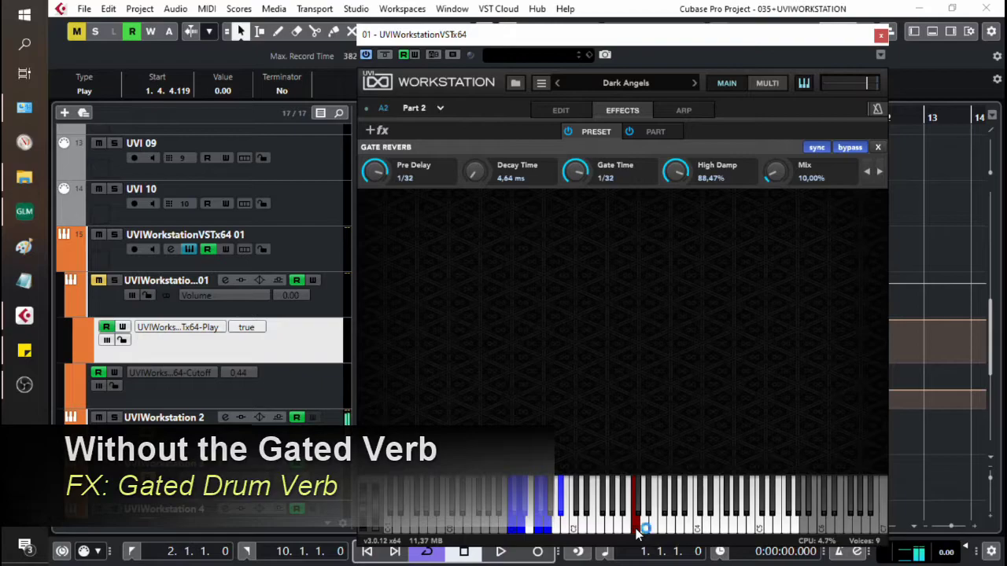
pyautogui.click(849, 148)
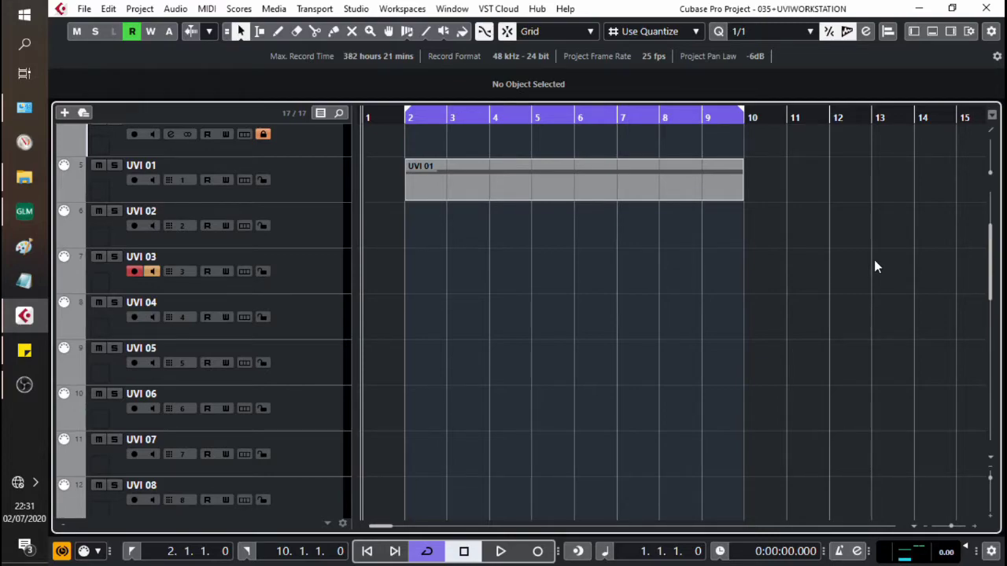
# Adjust the Fair Stab part's volume to about -1.98 dB while the song plays.
pyautogui.press('KP_Multiply')
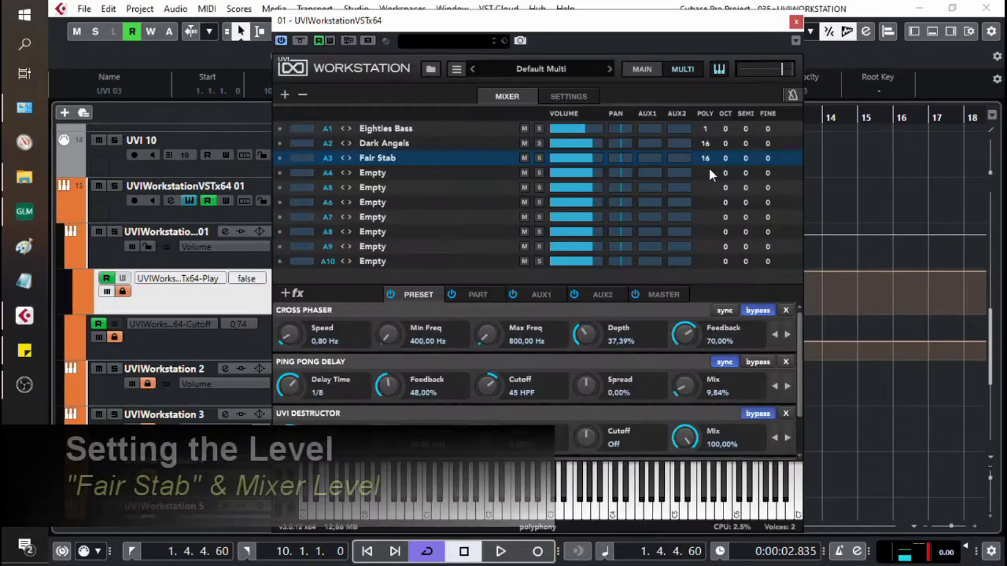
pyautogui.moveTo(579, 159)
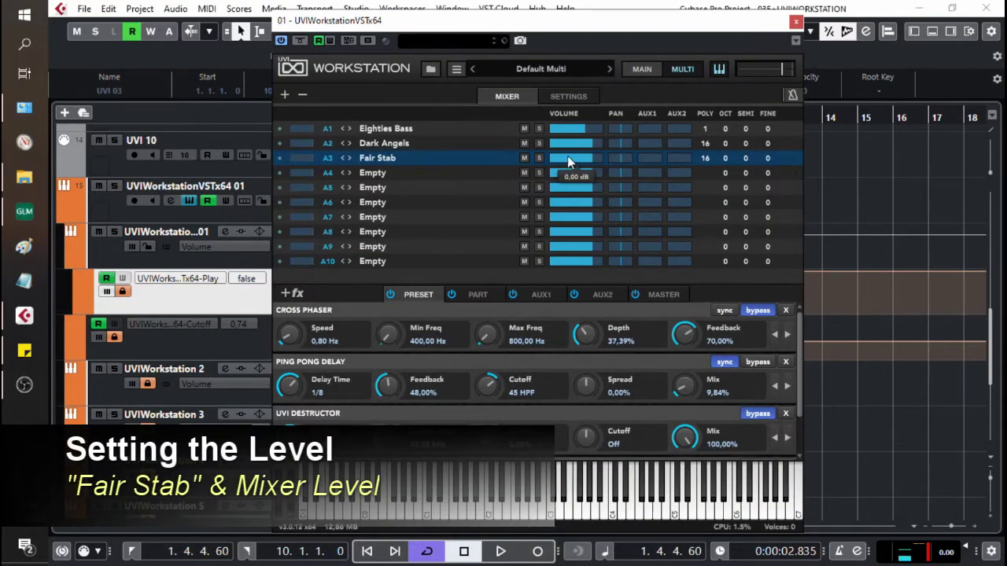
pyautogui.press('space')
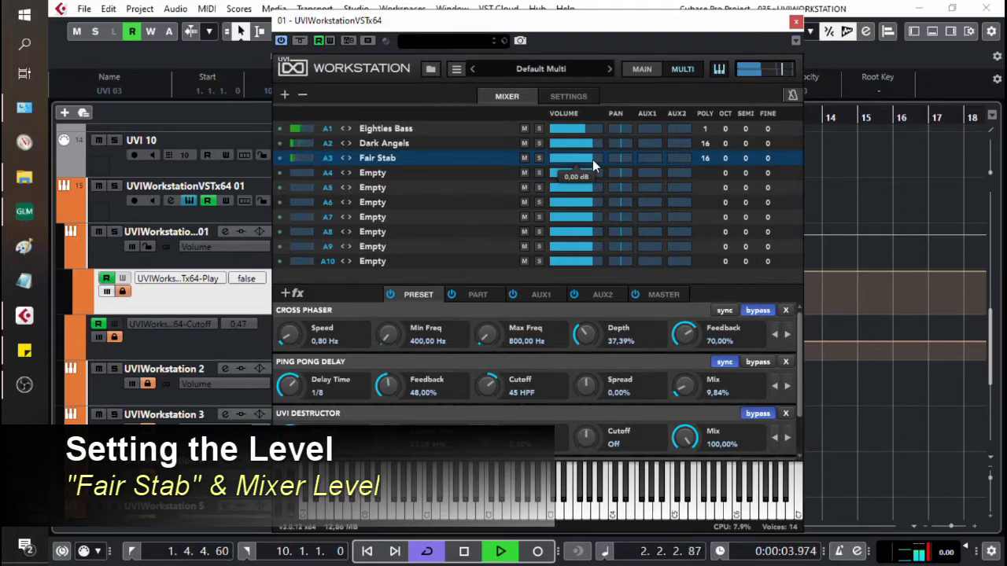
pyautogui.moveTo(590, 159); pyautogui.dragTo(586, 158)
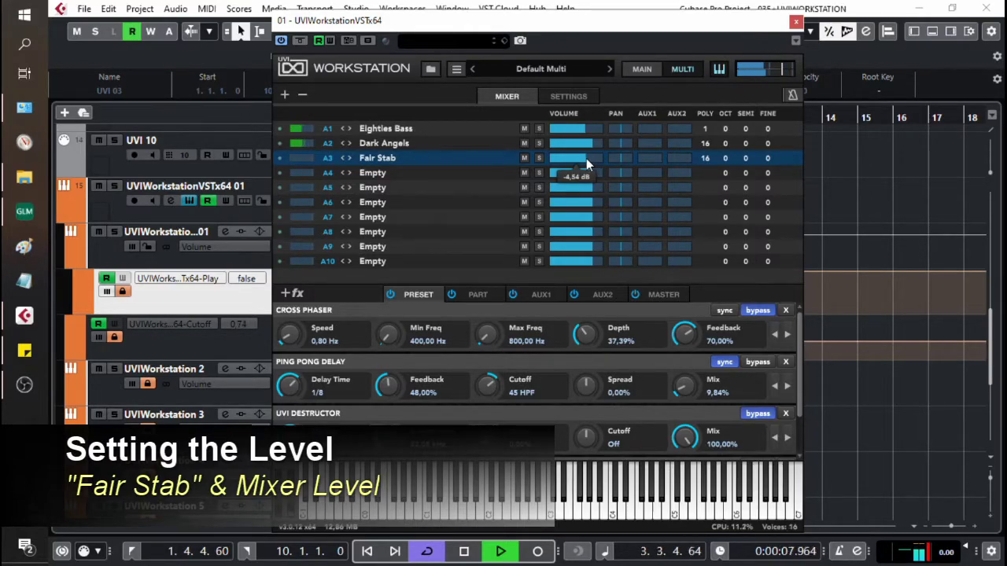
pyautogui.moveTo(586, 158); pyautogui.dragTo(589, 158)
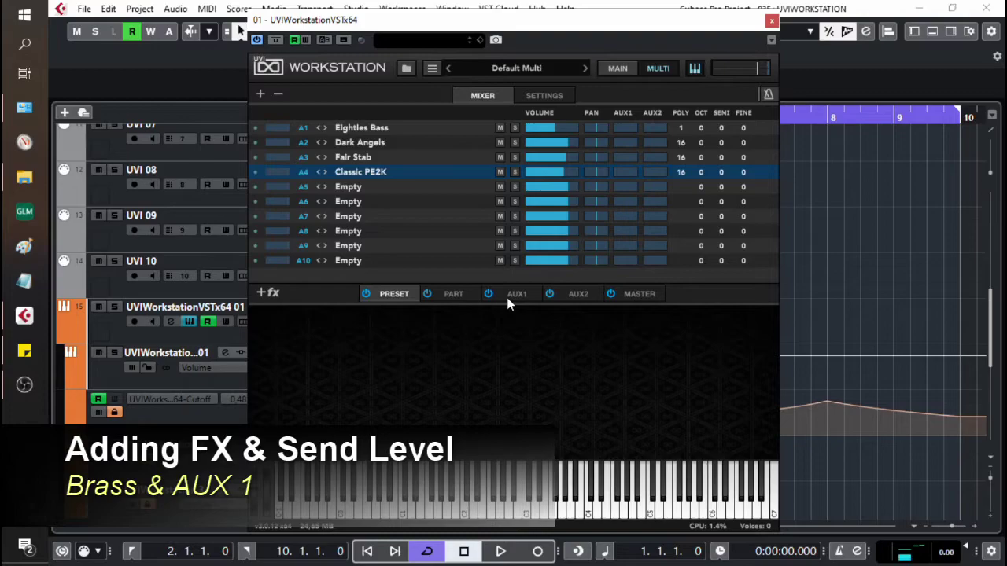
# Show the AUX1 effects chain and turn the Simple Reverb Mix down to 0%.
pyautogui.click(507, 298)
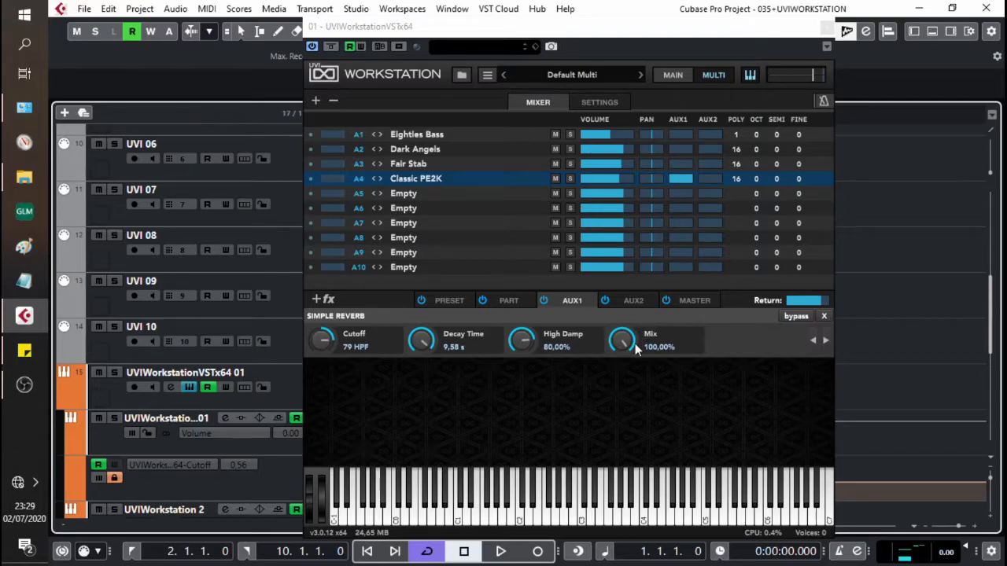
pyautogui.moveTo(627, 341); pyautogui.dragTo(688, 432)
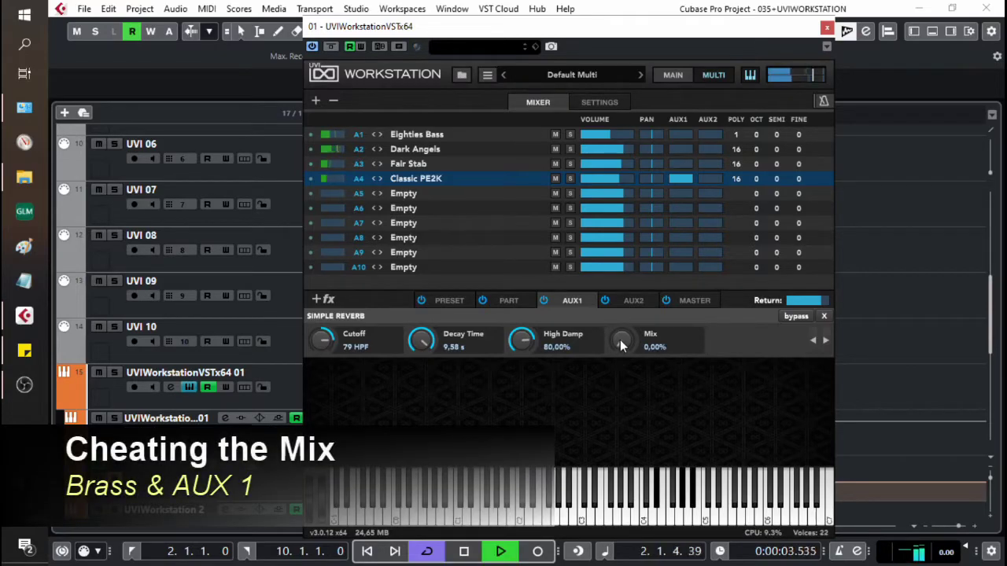
# Raise the AUX1 reverb Mix to 28% and set Classic PE2K's AUX1 send to exactly -2.1 dB.
pyautogui.moveTo(620, 340); pyautogui.dragTo(630, 316)
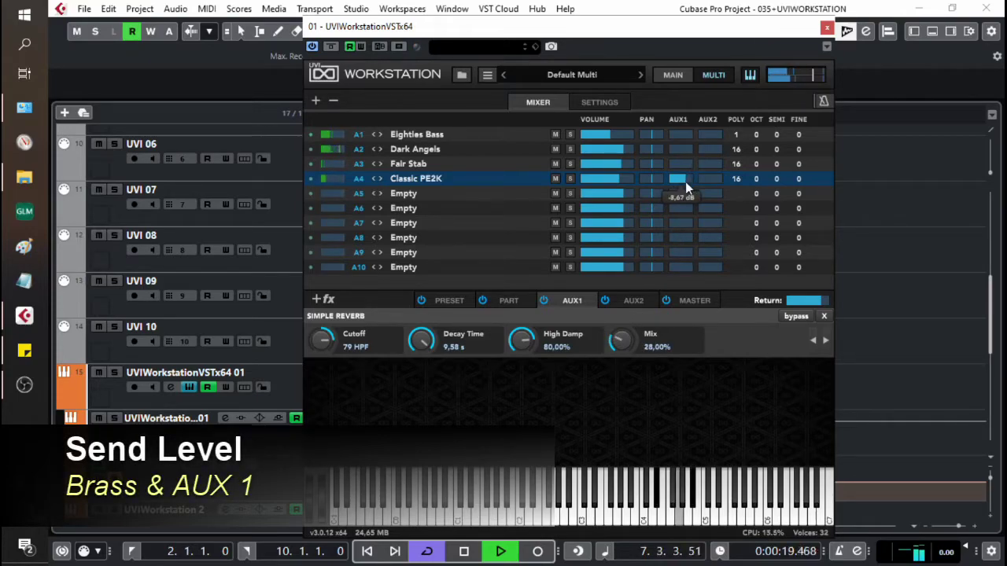
pyautogui.moveTo(685, 182); pyautogui.dragTo(689, 179)
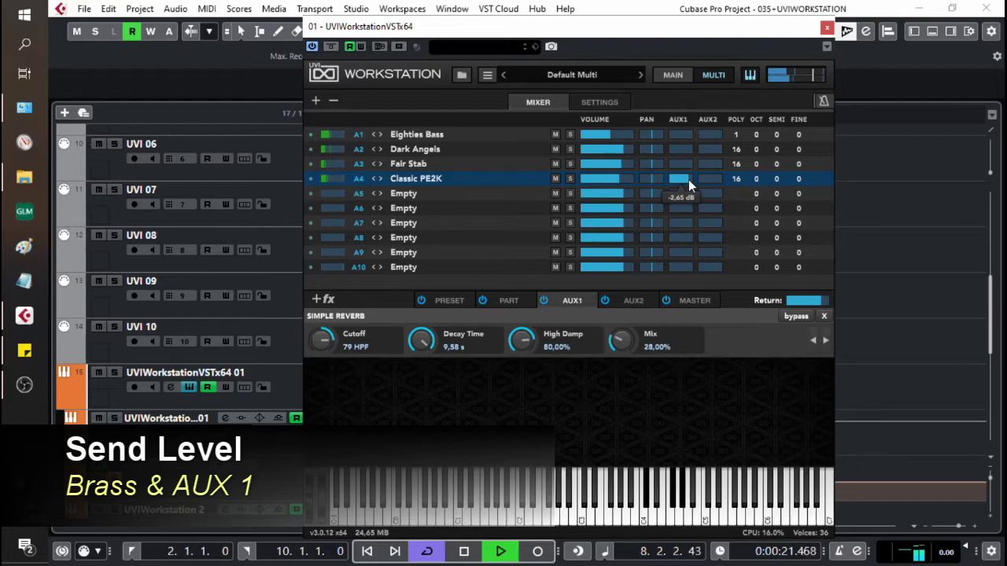
pyautogui.doubleClick(688, 179)
pyautogui.write('-2.8')
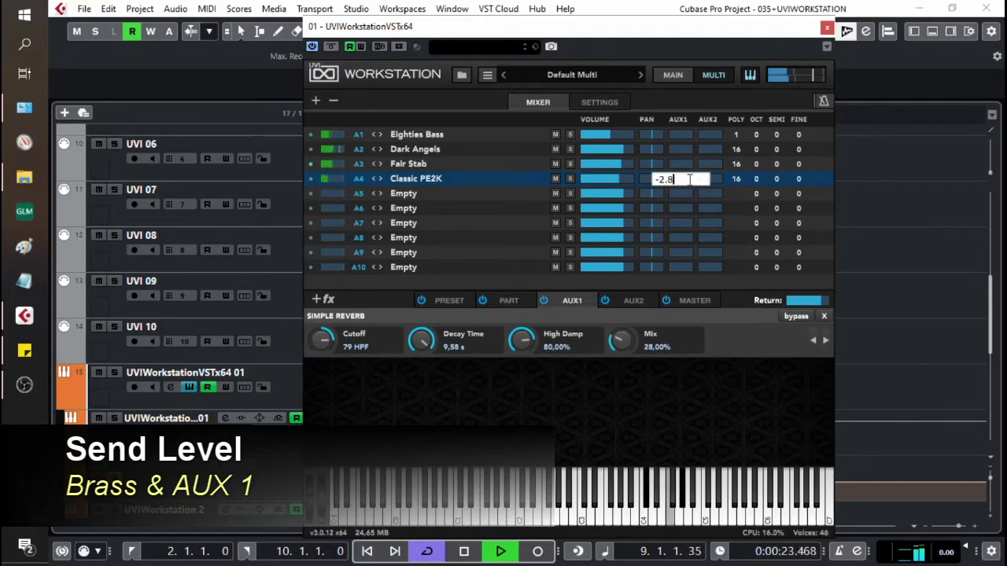
pyautogui.press('Return')
pyautogui.doubleClick(688, 179)
pyautogui.write('-2.1')
pyautogui.press('Return')
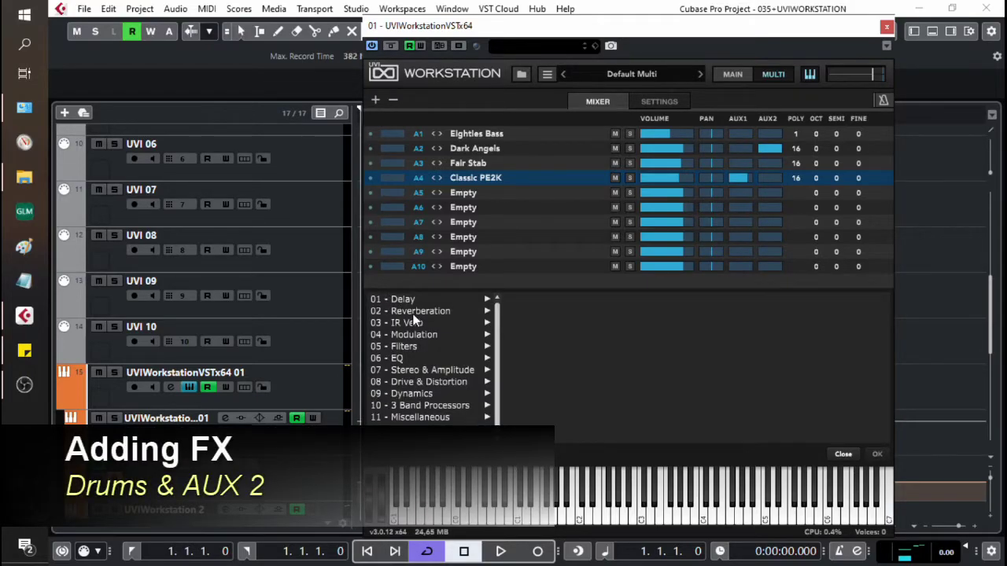
# Load a Predelay Verb with the Perc Room preset onto AUX2 and play the song to hear it.
pyautogui.moveTo(413, 313)
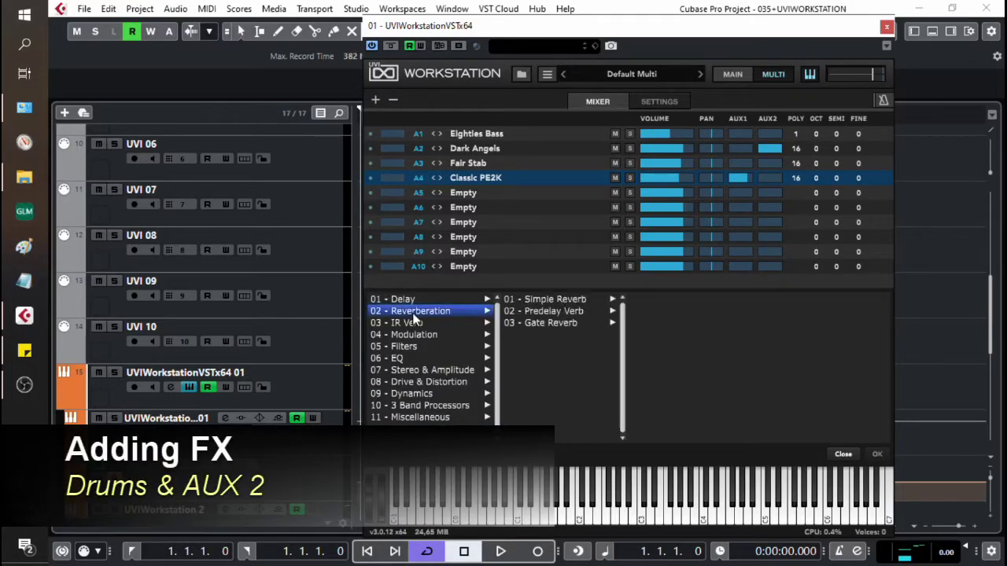
pyautogui.moveTo(566, 313)
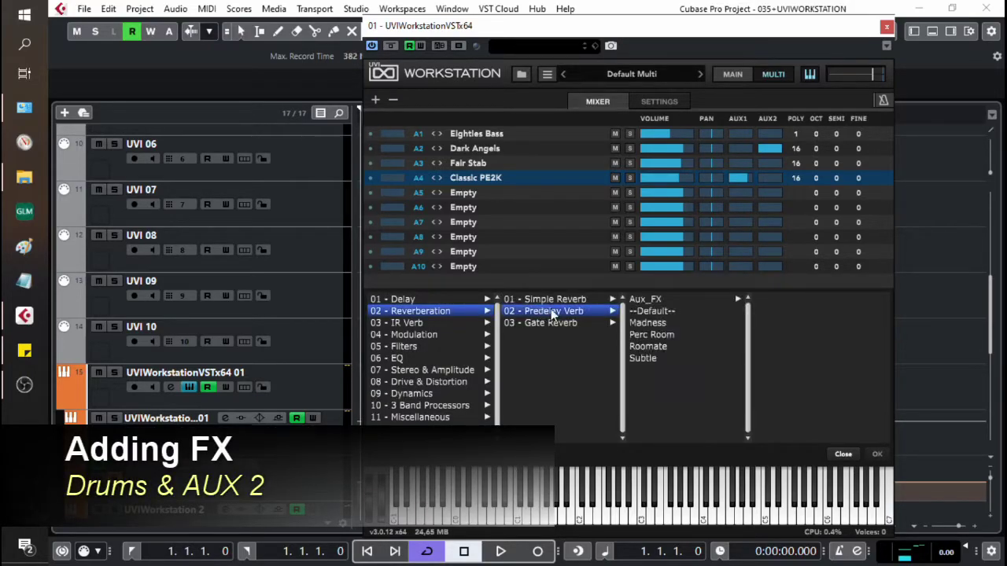
pyautogui.click(647, 338)
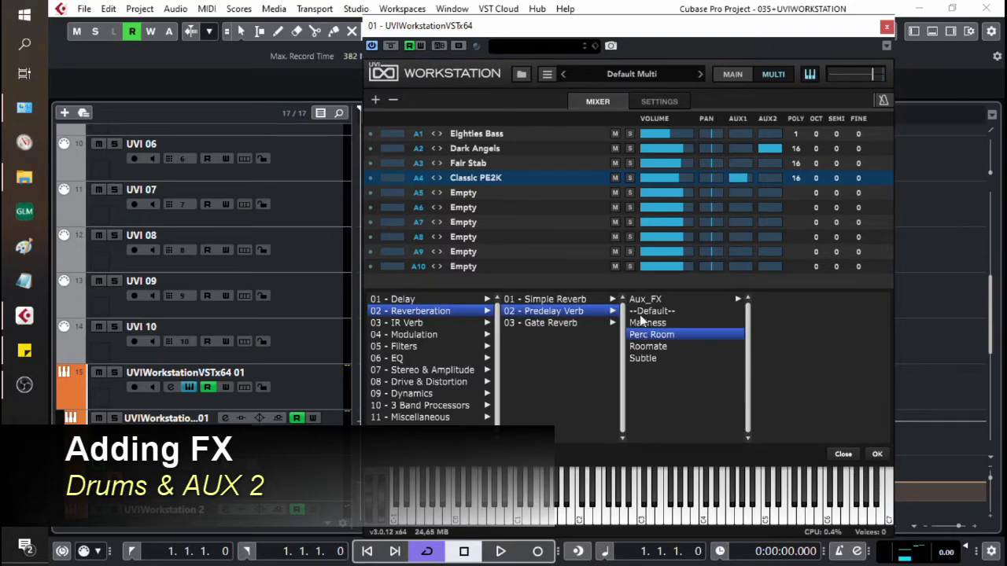
pyautogui.click(877, 454)
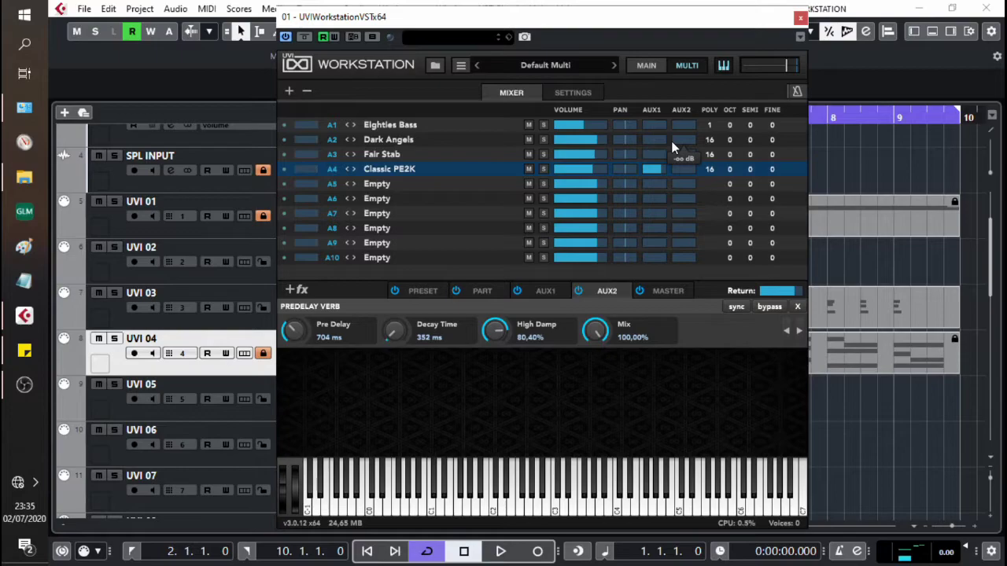
pyautogui.press('space')
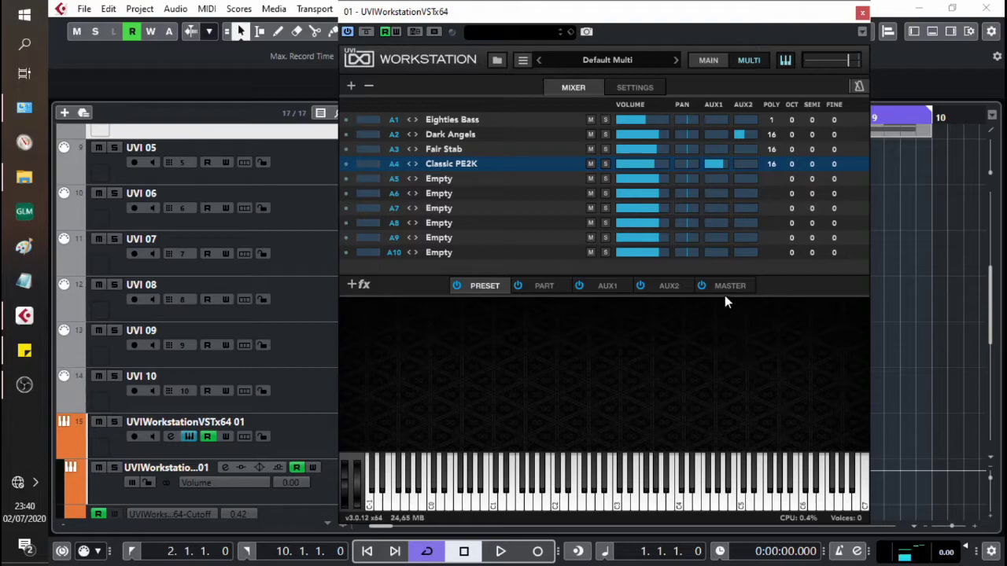
# Add a Compressor Expander to the master bus and start playback to hear it.
pyautogui.click(729, 287)
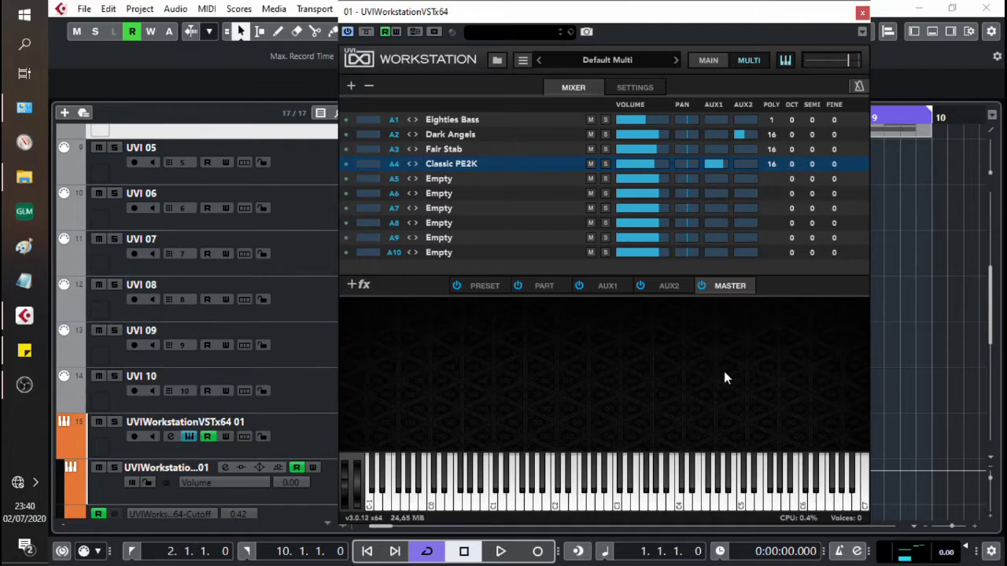
pyautogui.click(467, 321)
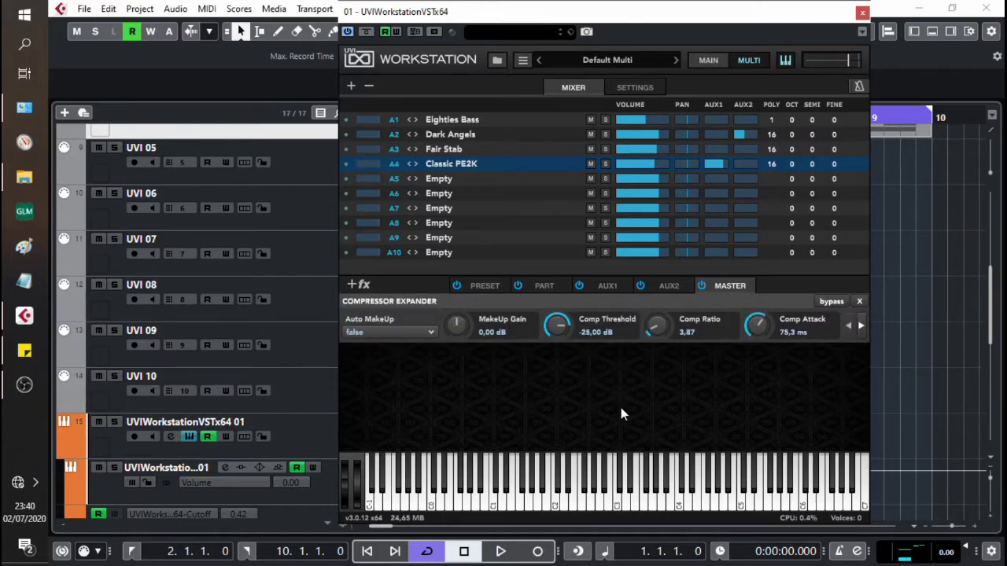
pyautogui.press('space')
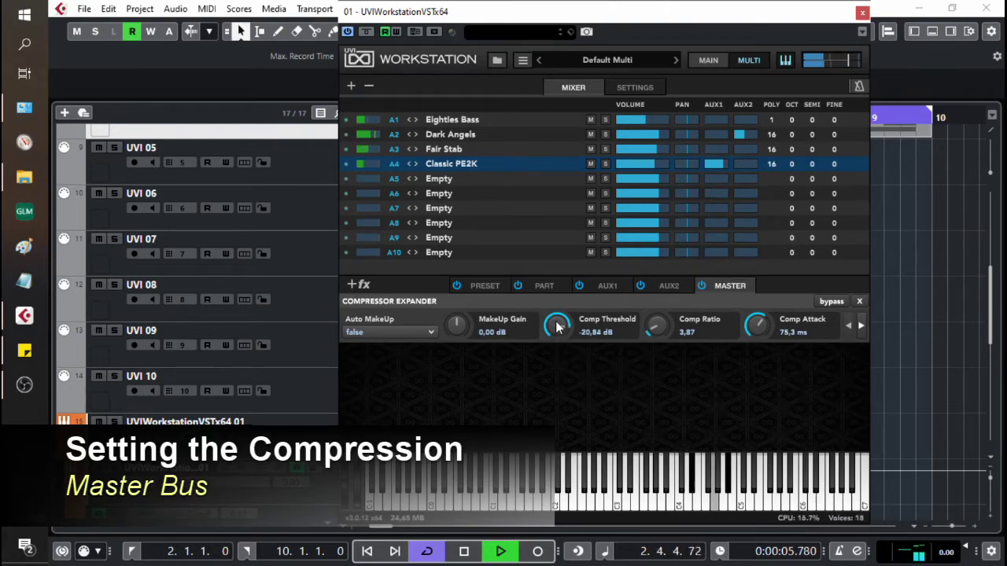
# Tune the compressor to -2,64 dB threshold, 4,21 ratio and 355 ms attack.
pyautogui.moveTo(557, 325); pyautogui.dragTo(705, 327)
pyautogui.scroll(2, 665, 324)
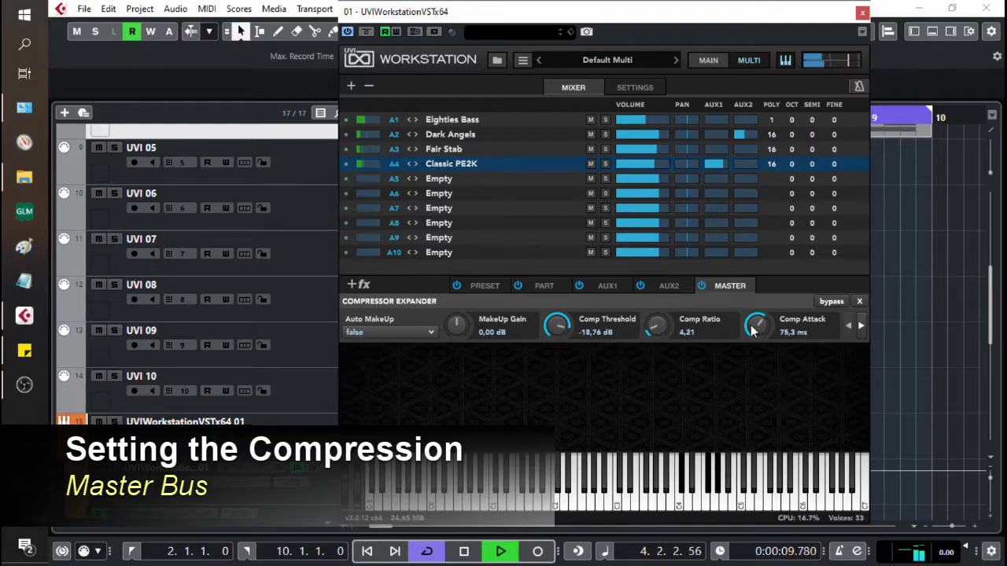
pyautogui.moveTo(756, 331); pyautogui.dragTo(764, 272)
pyautogui.moveTo(563, 327); pyautogui.dragTo(572, 303)
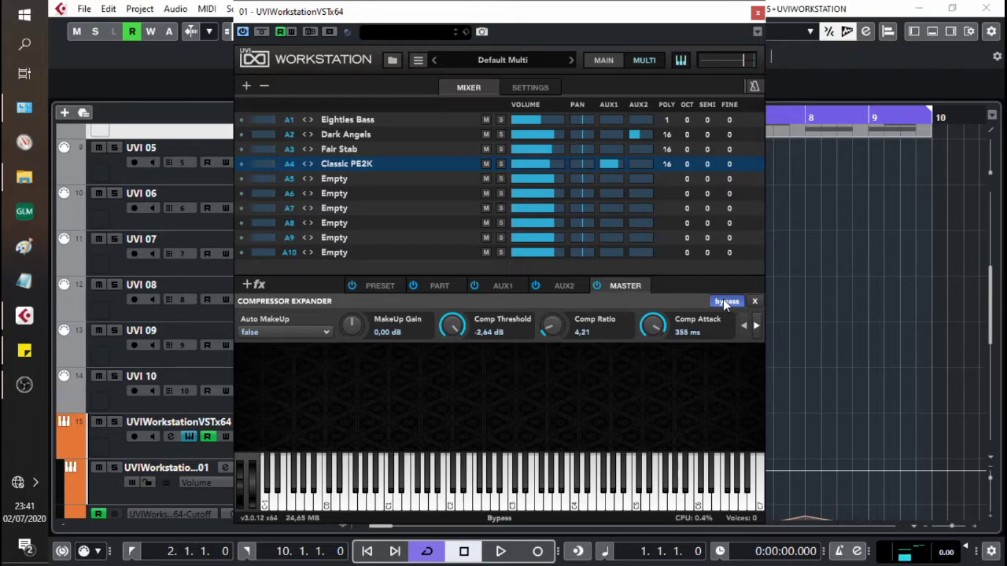
pyautogui.press('space')
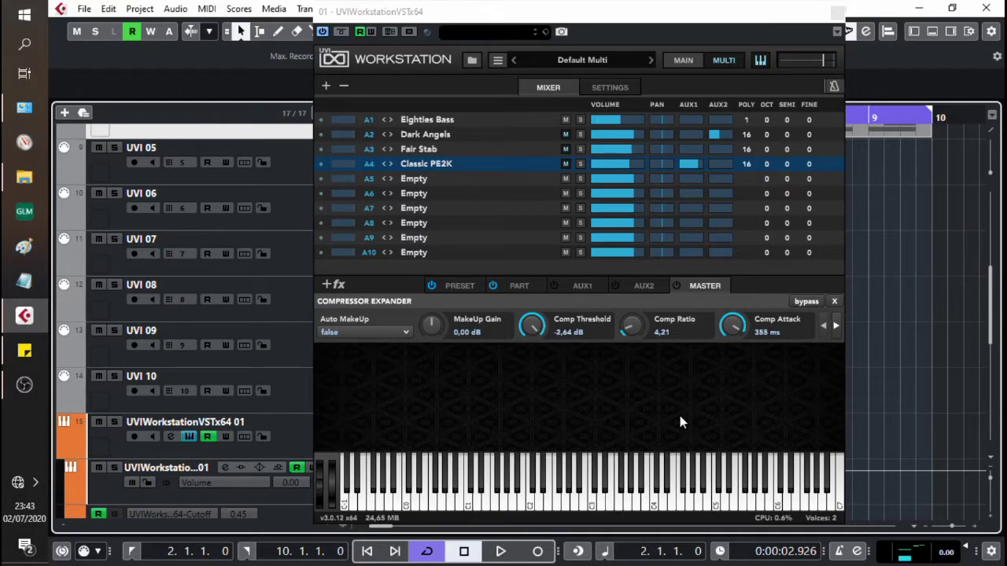
# During playback, unmute the Dark Angels drums and Fair Stab parts.
pyautogui.press('space')
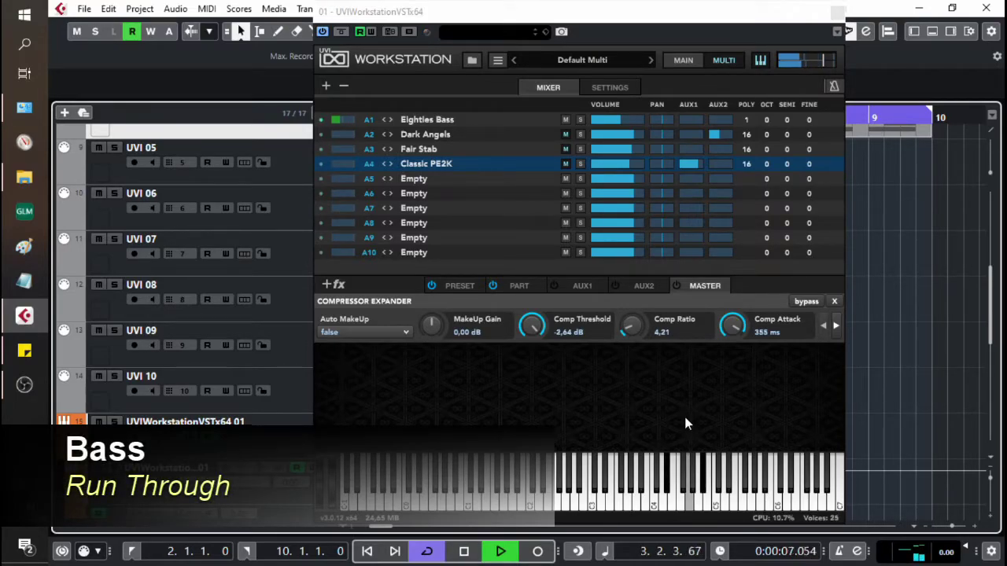
pyautogui.click(566, 135)
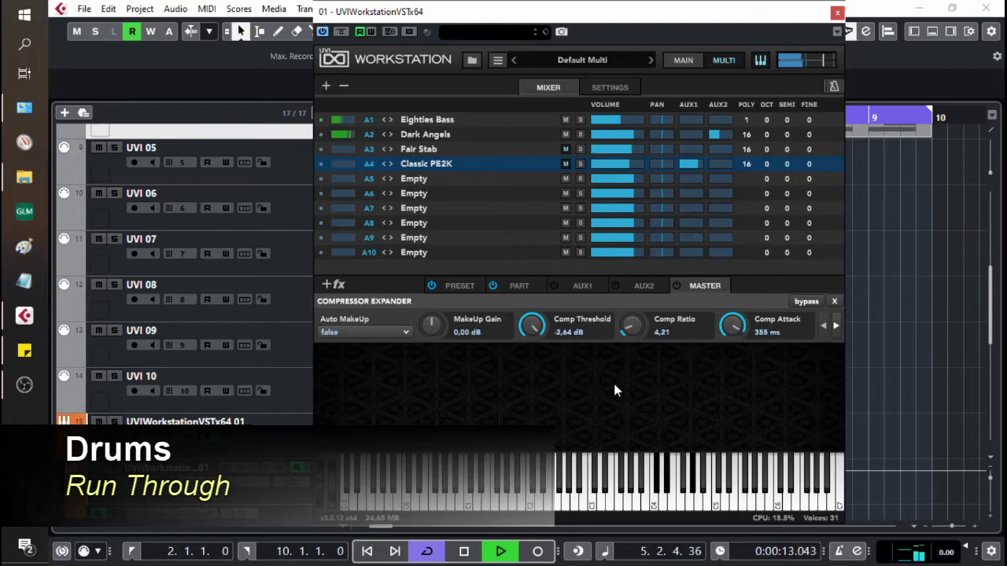
pyautogui.click(565, 149)
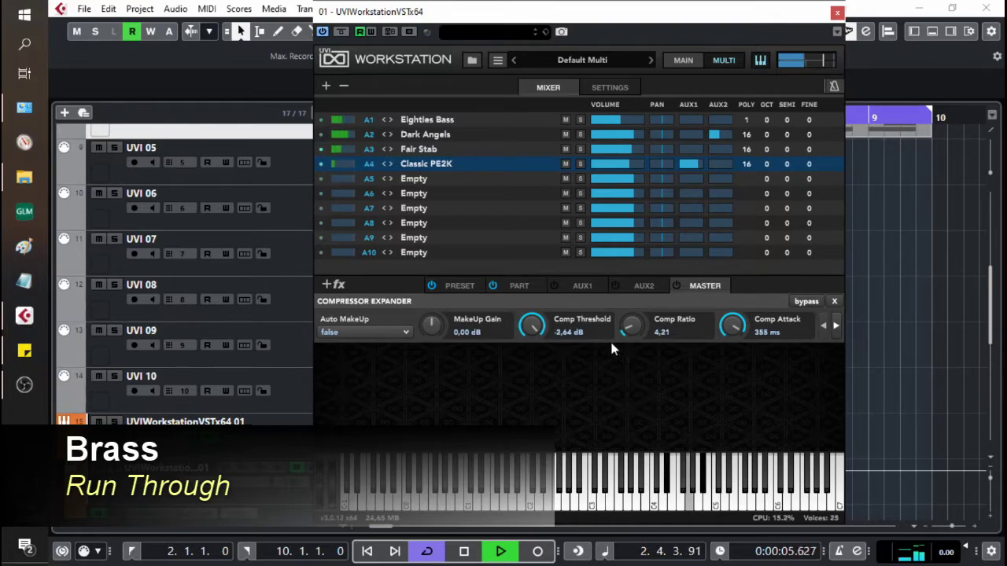
# Switch the AUX2 drum reverb and master bus compressor back on.
pyautogui.click(580, 285)
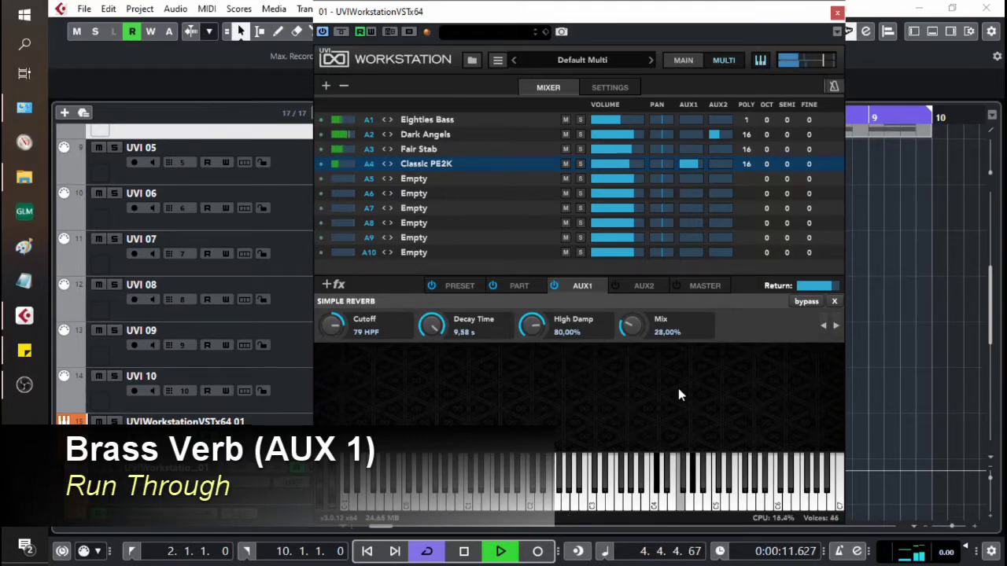
pyautogui.click(639, 287)
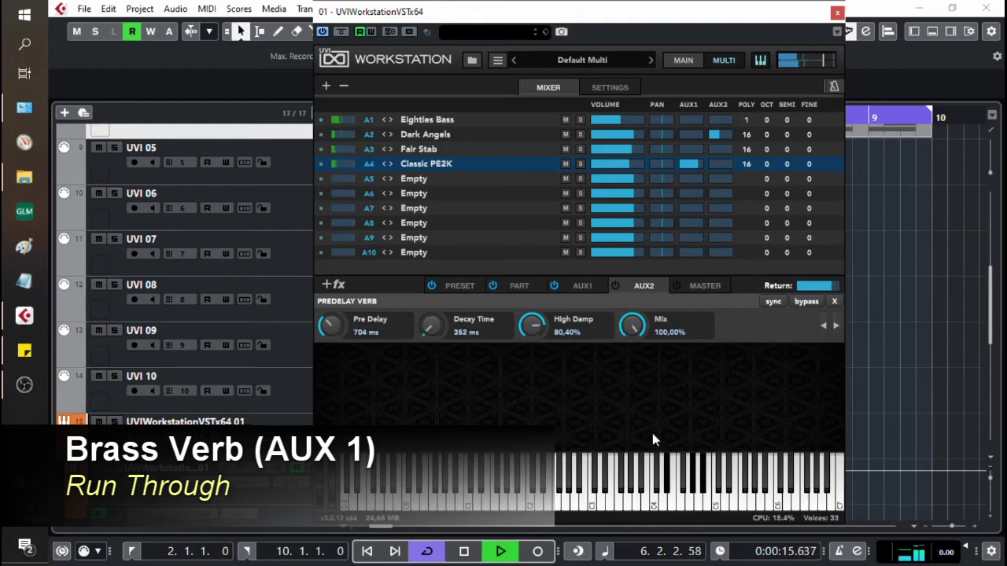
pyautogui.click(615, 285)
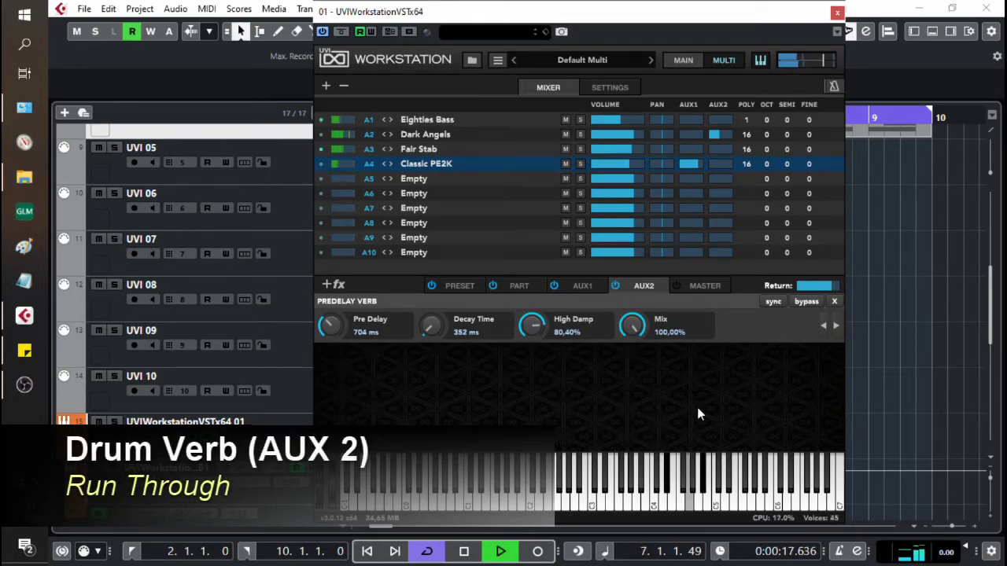
pyautogui.click(706, 288)
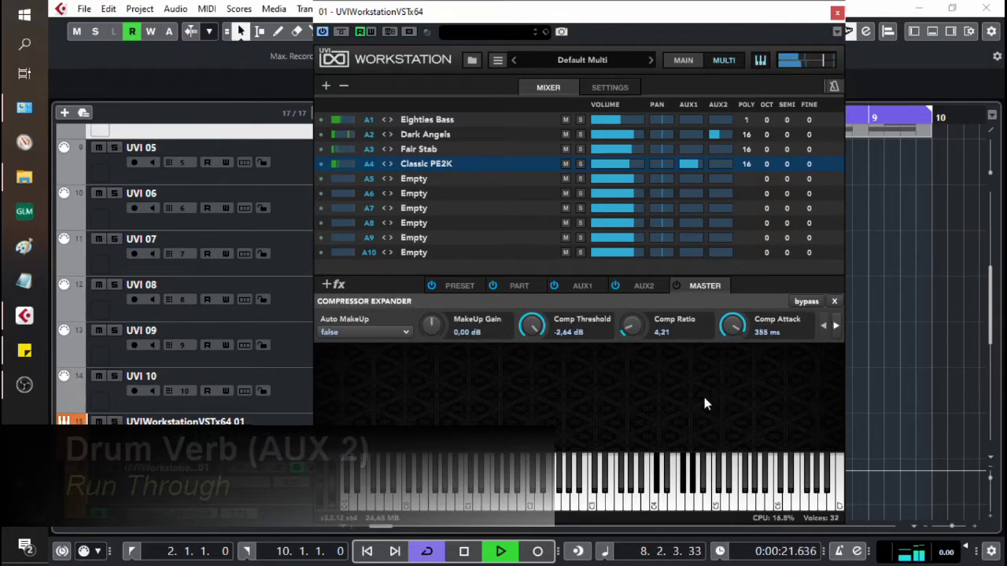
pyautogui.click(677, 286)
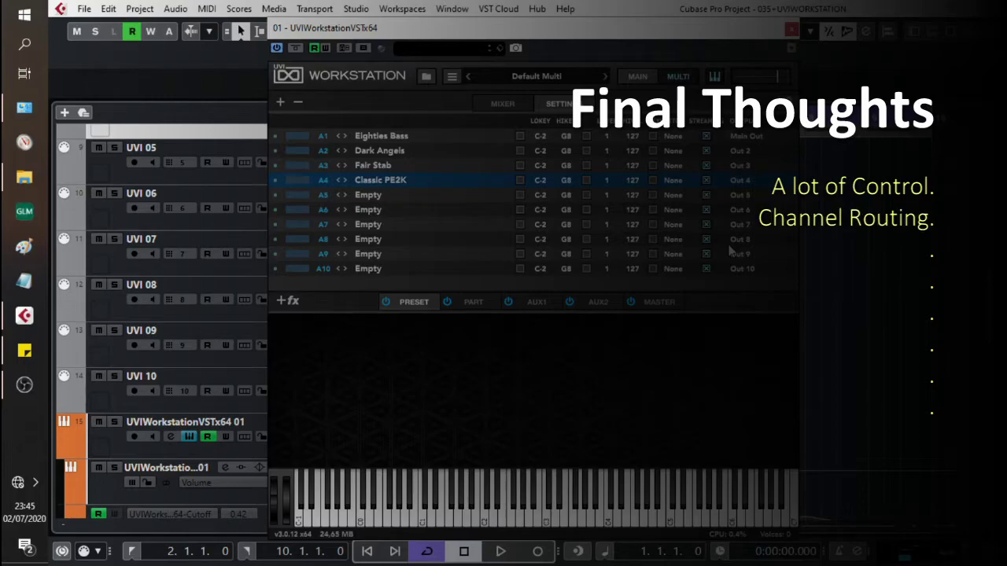
# Review the mixer volumes, then the AUX1 Simple Reverb, AUX2 Predelay Verb and master compressor settings.
pyautogui.click(513, 110)
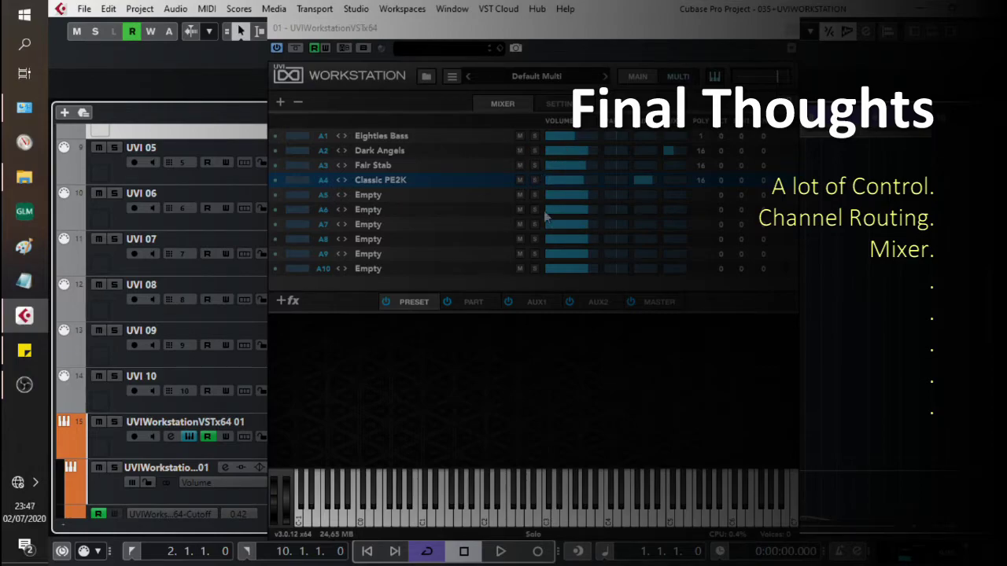
pyautogui.click(536, 302)
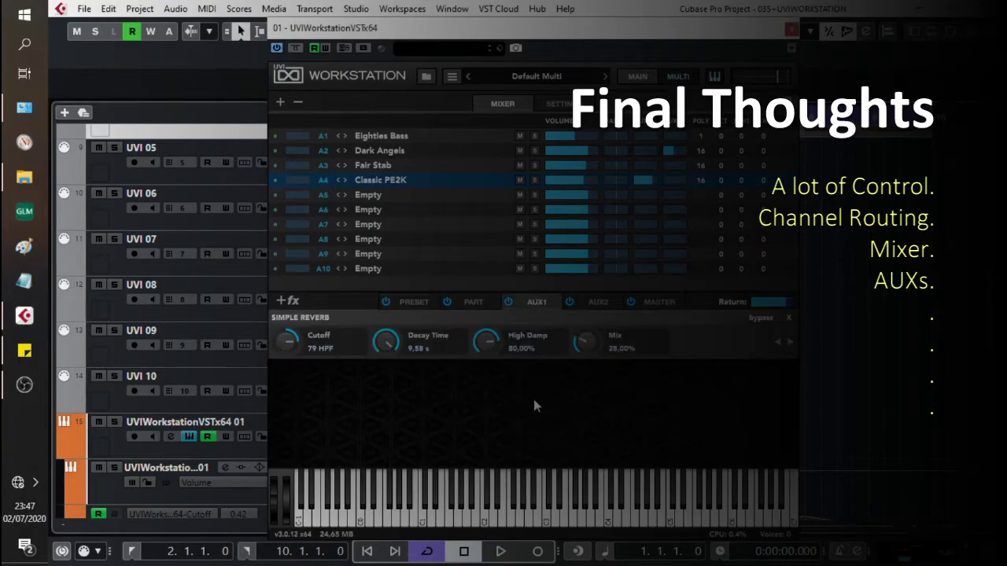
pyautogui.click(596, 304)
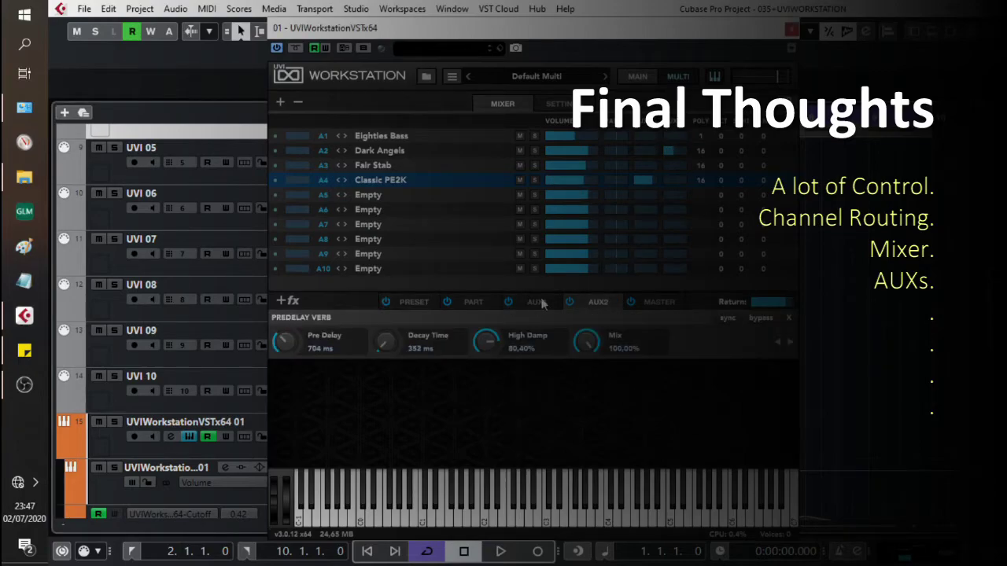
pyautogui.click(658, 302)
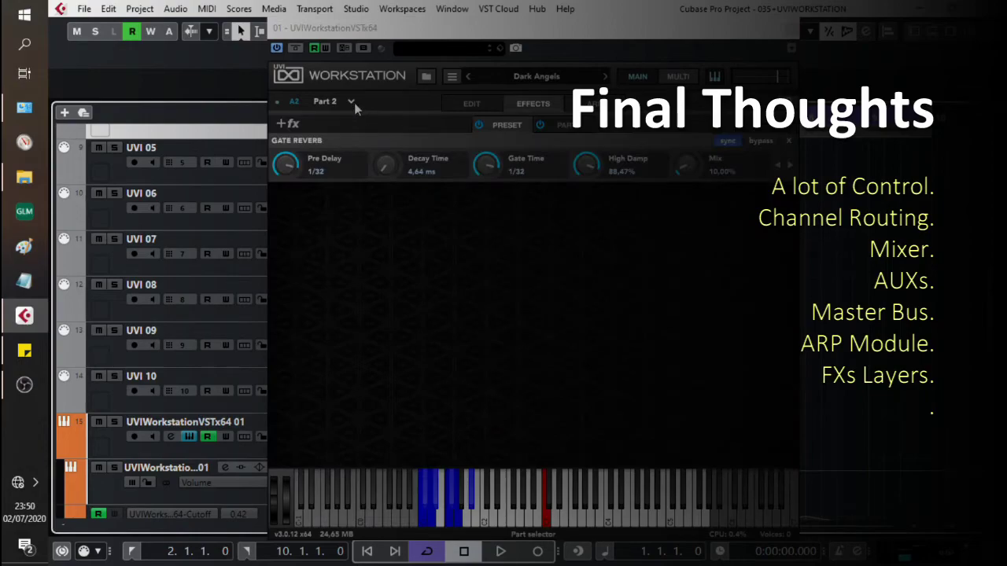
# Cycle the Effects page through Part 1 Eighties Bass and Part 3 Fair Stab, ending on Part 2 Dark Angels.
pyautogui.click(351, 102)
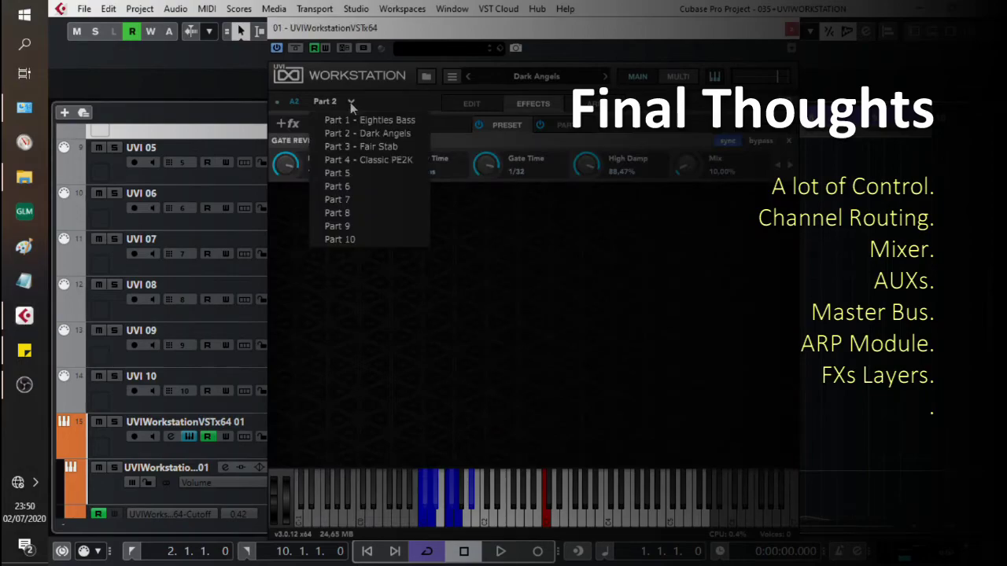
pyautogui.click(334, 120)
pyautogui.click(351, 102)
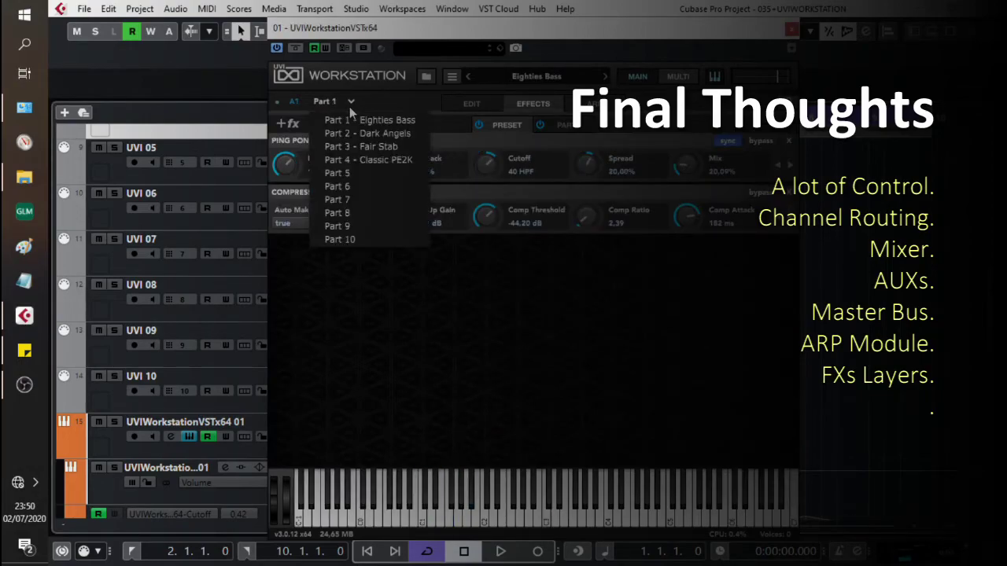
pyautogui.click(338, 147)
pyautogui.click(351, 103)
pyautogui.click(337, 133)
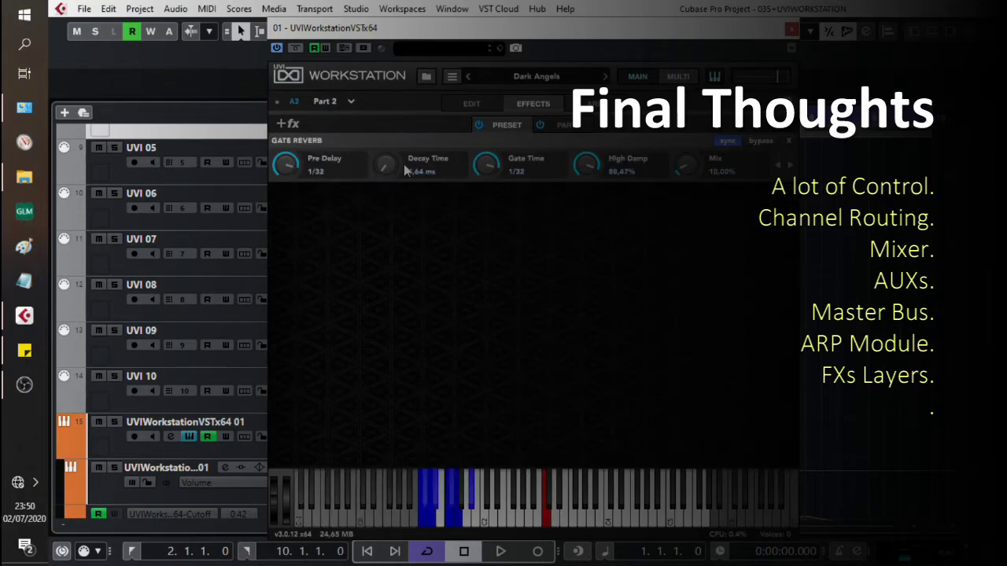